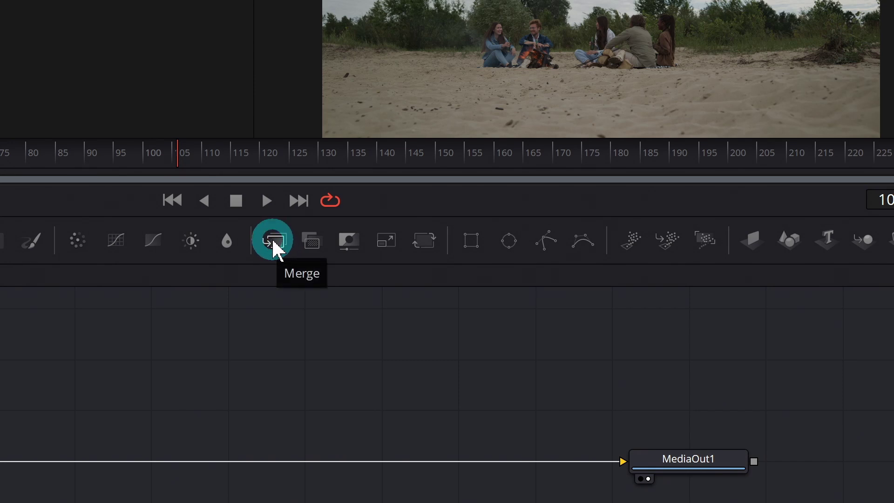
Add a Merge node to the empty space above the connection between MediaIn1 and MediaOut1
drag(275, 241, 373, 371)
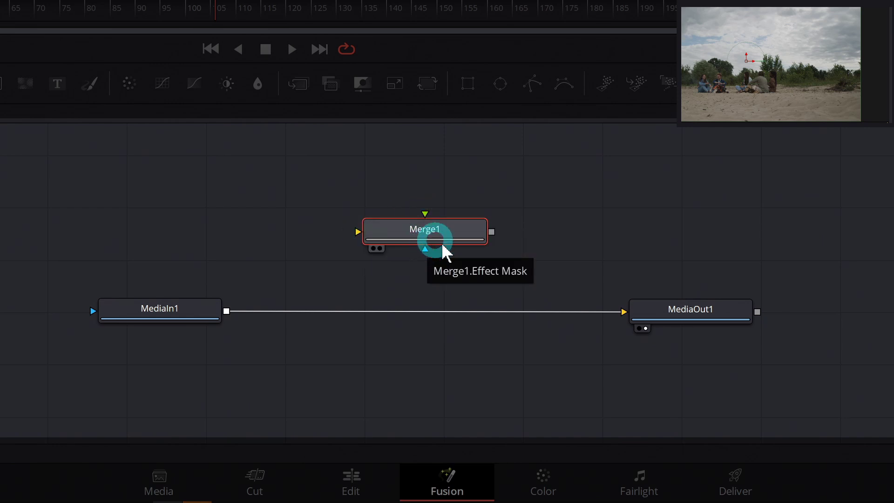
mouse_move(438, 242)
mouse_down()
mouse_move(439, 254)
mouse_move(450, 243)
mouse_up()
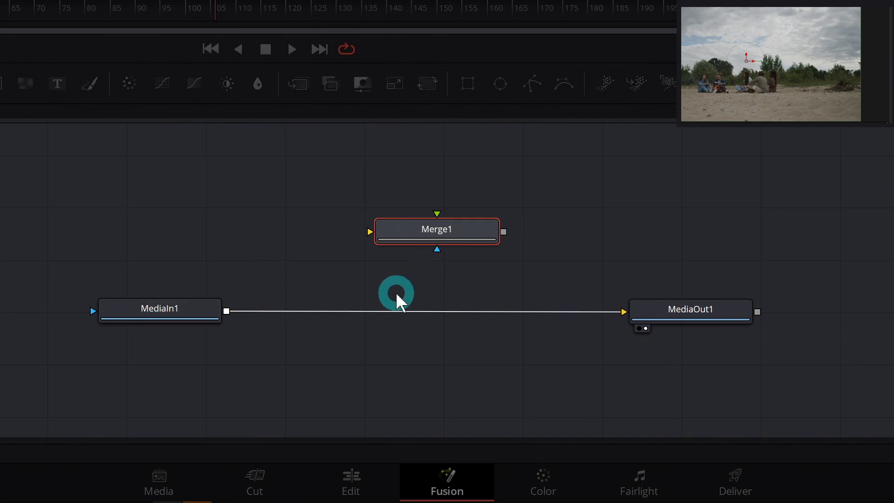
mouse_move(795, 100)
mouse_down()
mouse_move(812, 98)
mouse_move(805, 105)
mouse_up()
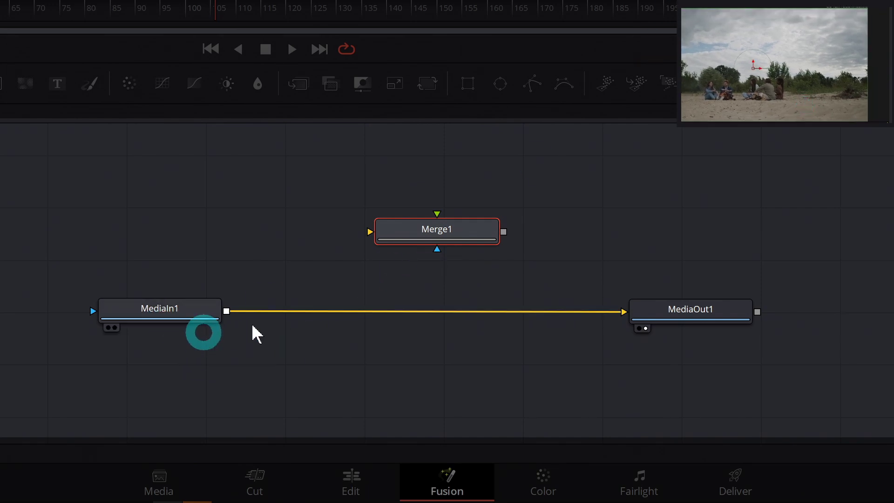
Disconnect MediaIn1 from MediaOut1 and route MediaIn1 through Merge1's background input into MediaOut1, placing Merge1 in line between them
click(600, 312)
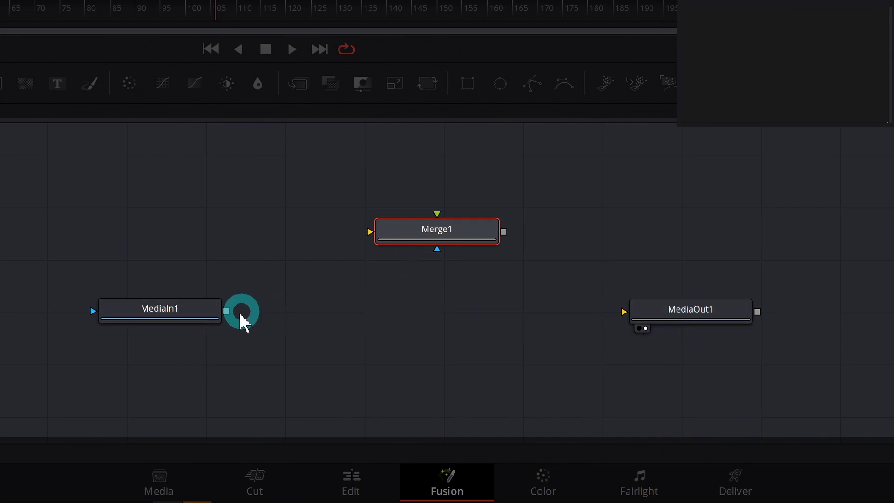
drag(228, 309, 369, 231)
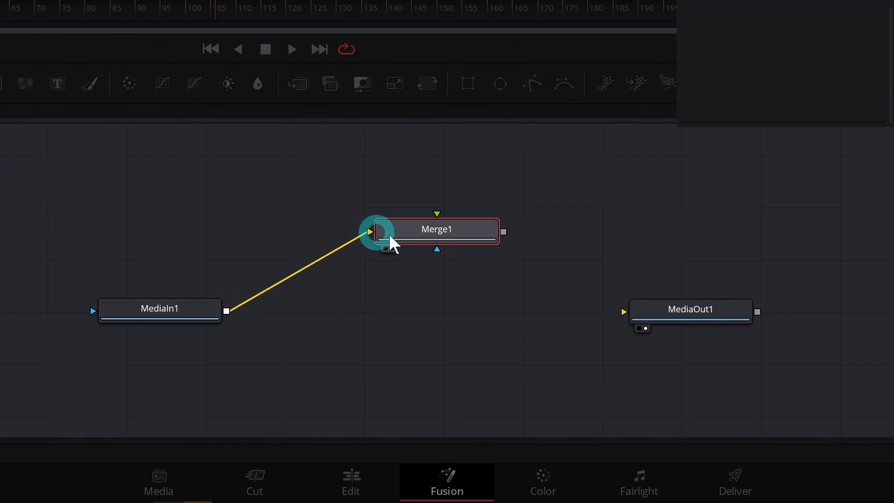
drag(441, 231, 413, 311)
drag(475, 315, 685, 310)
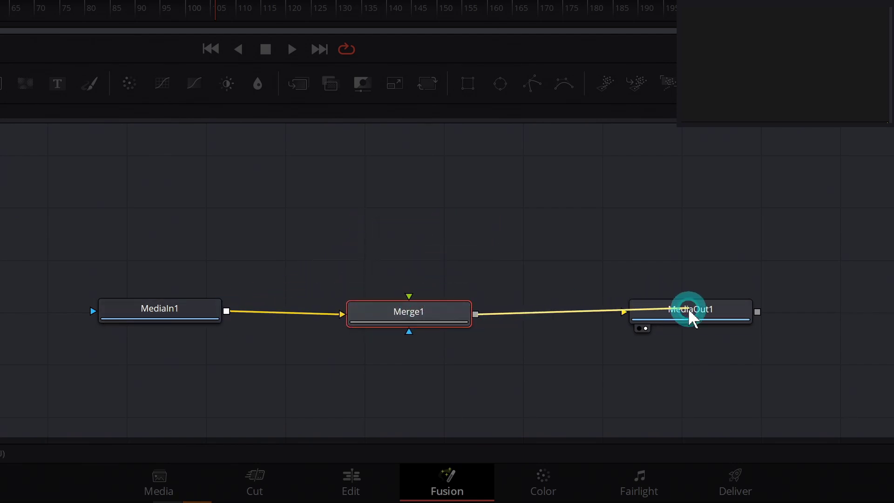
mouse_move(451, 307)
mouse_down()
mouse_move(466, 300)
mouse_move(440, 310)
mouse_up()
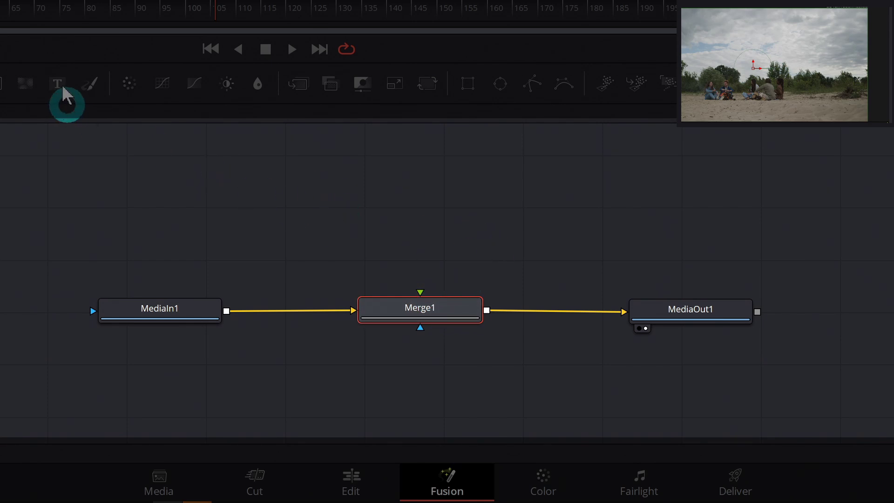
Add a Text node above Merge1 with the bold text SOME TEXT and enlarge its size
drag(56, 85, 425, 235)
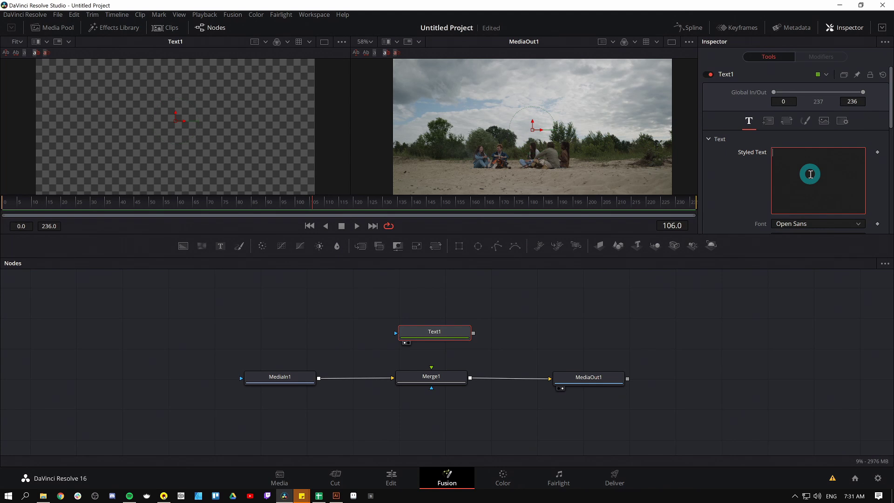
text(SOM T)
drag(783, 191, 793, 192)
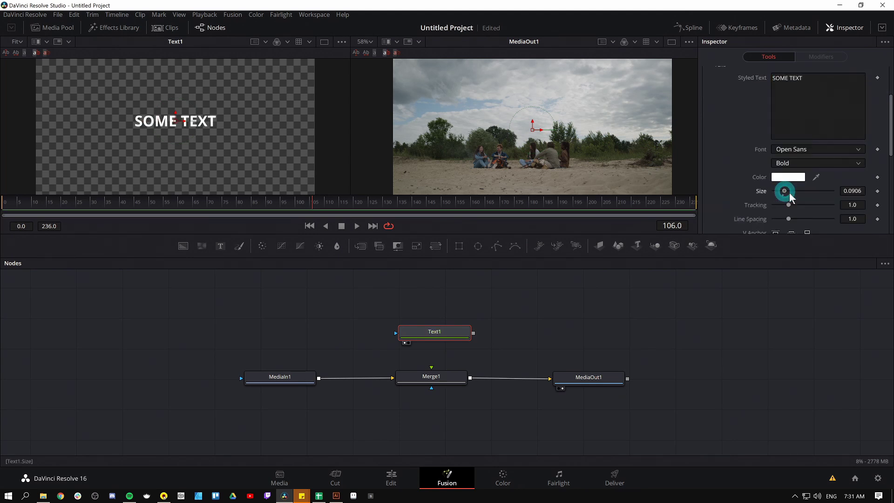
Connect the Text1 output to Merge1's green foreground input to overlay the title on the footage
click(600, 384)
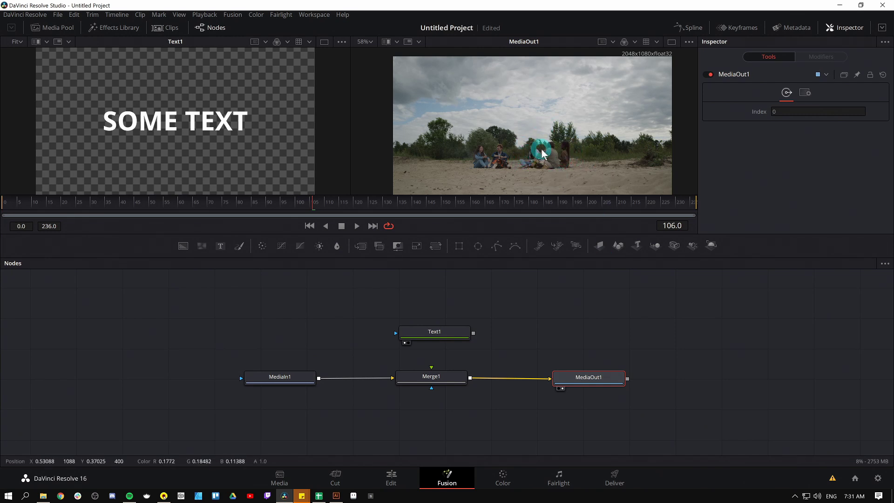
drag(541, 149, 525, 142)
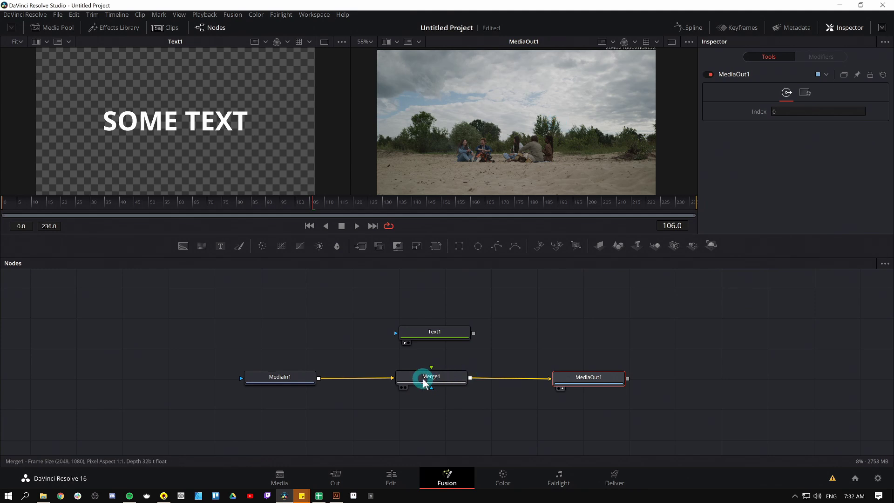
drag(474, 333, 543, 324)
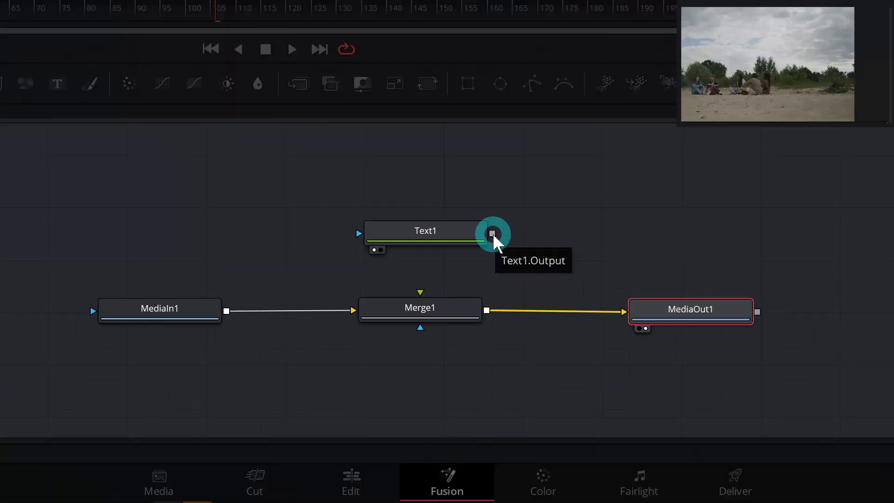
drag(587, 178, 421, 293)
click(443, 311)
click(762, 85)
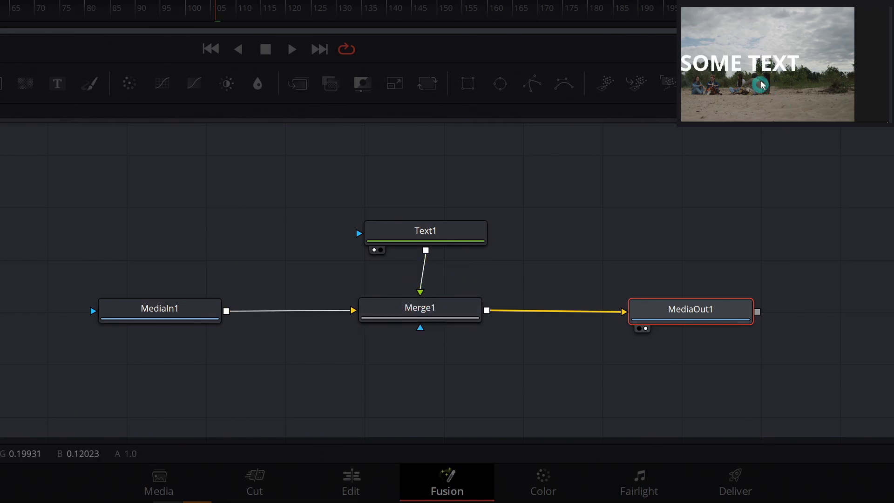
drag(764, 91, 807, 90)
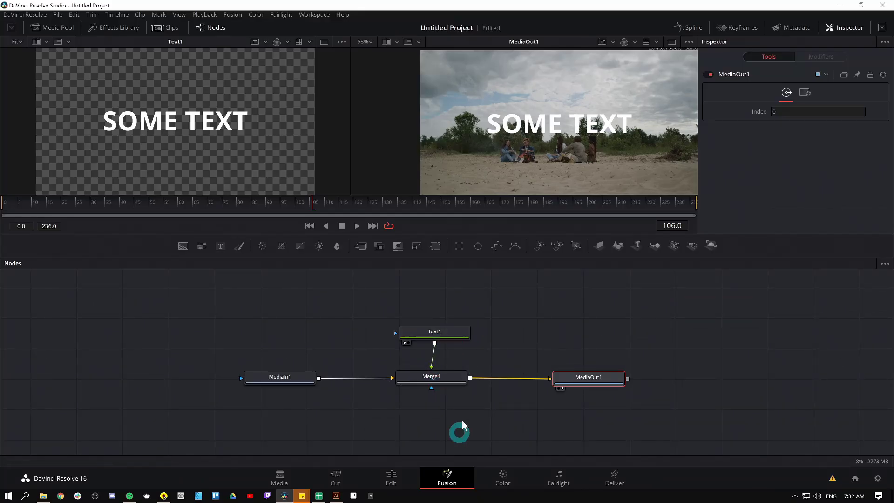
Move Merge1 slightly down so it lines up with MediaIn1 and MediaOut1, and deselect it
click(399, 375)
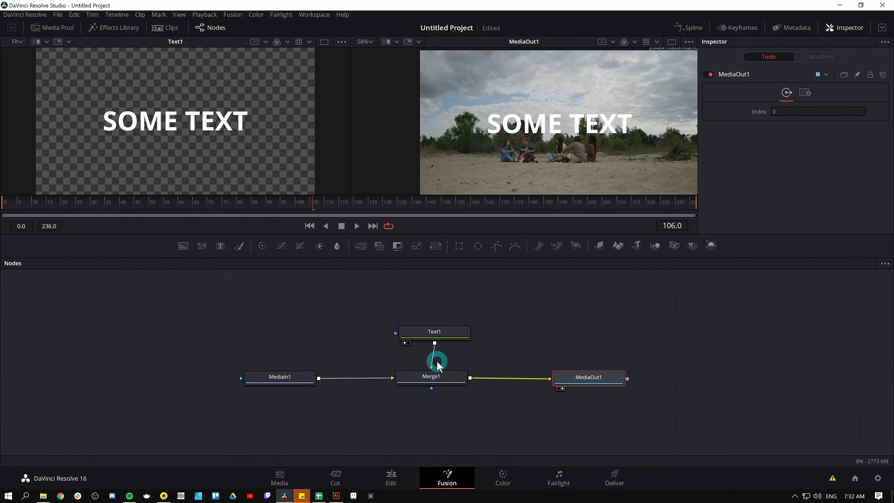
click(405, 324)
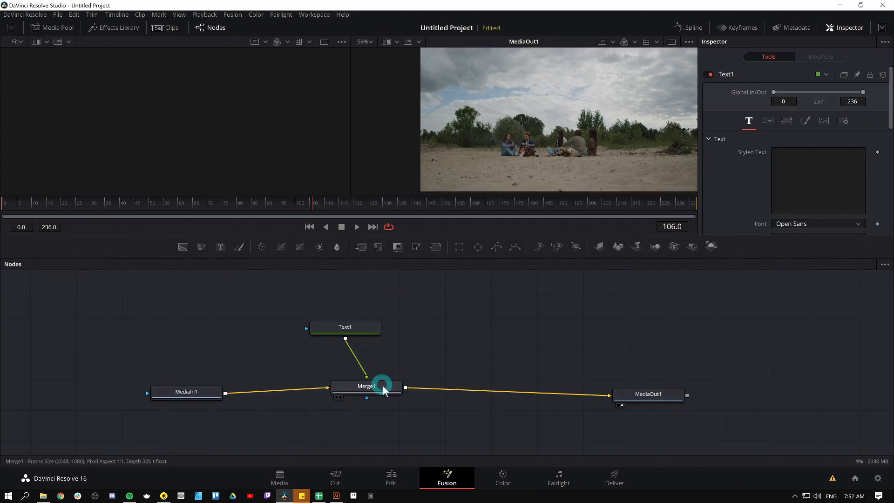
drag(380, 386, 381, 396)
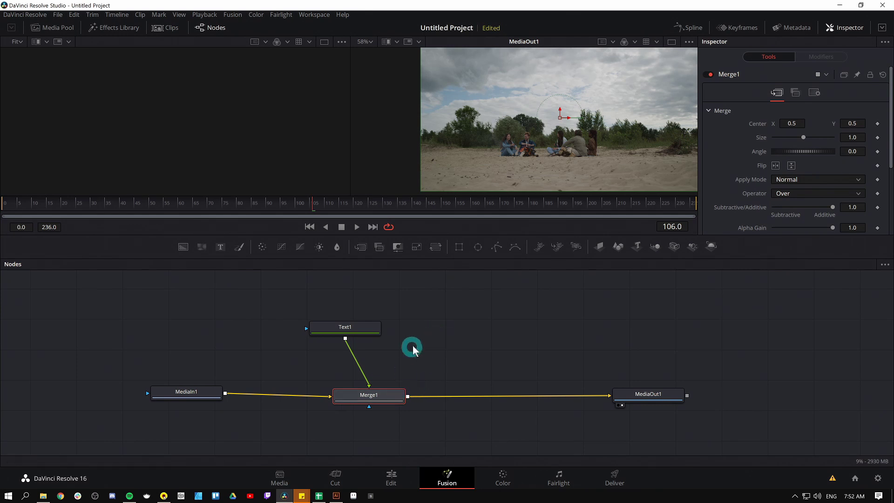
click(445, 351)
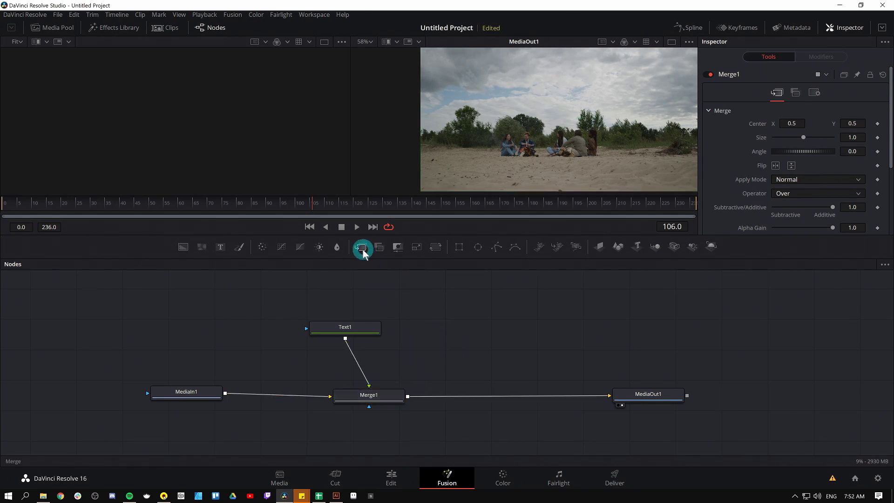
Add a second Merge node and insert it into the connection between Merge1 and MediaOut1
drag(363, 251, 480, 361)
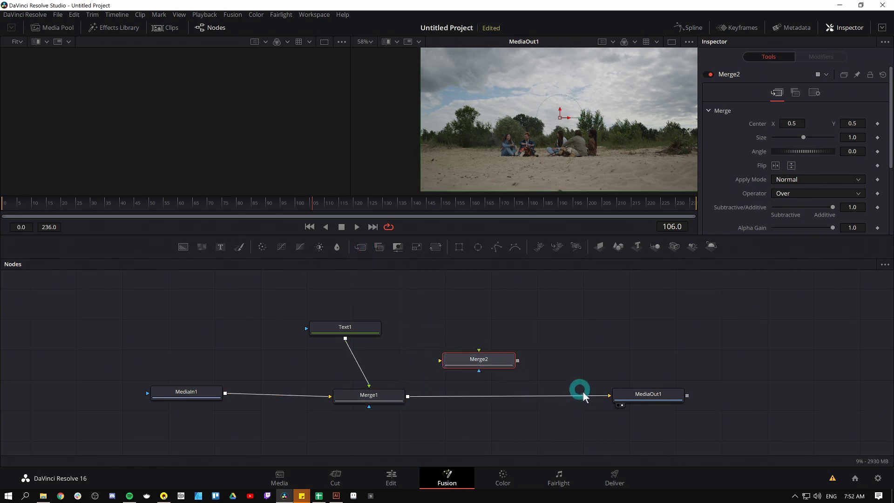
drag(583, 395, 609, 396)
drag(479, 356, 489, 385)
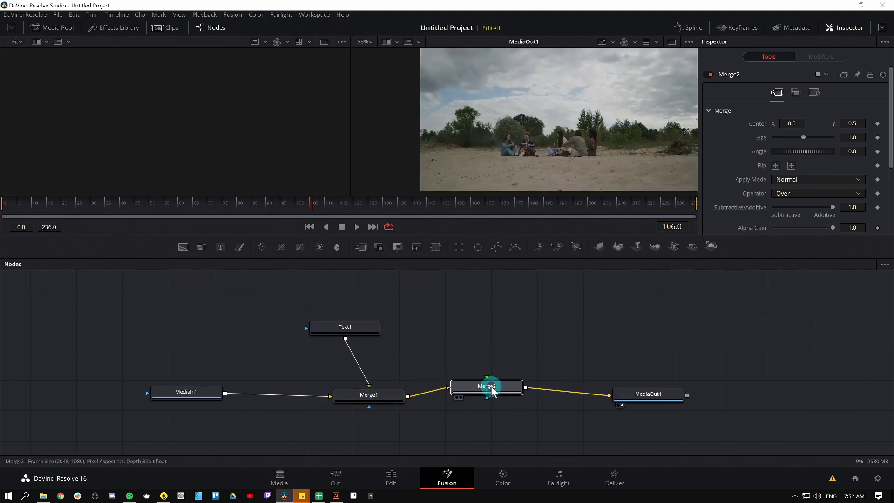
click(489, 345)
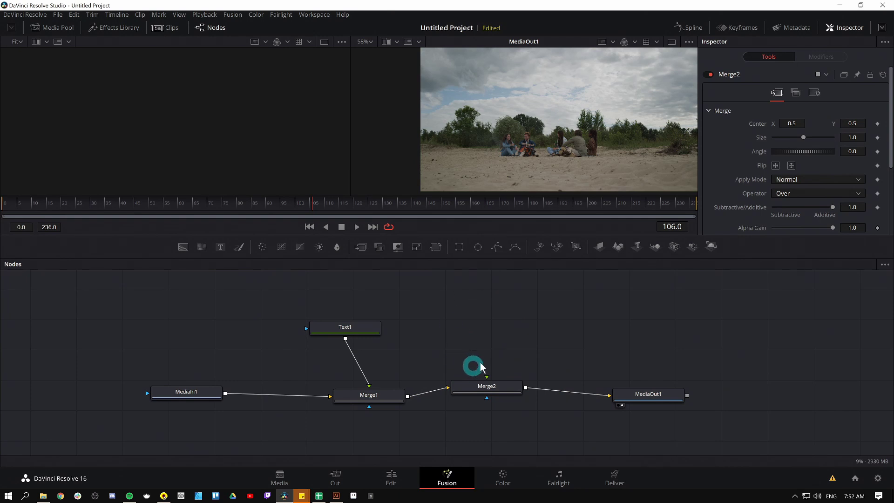
Line up MediaIn1 and Merge2 with the other nodes and delete Merge2 from the flow
click(205, 393)
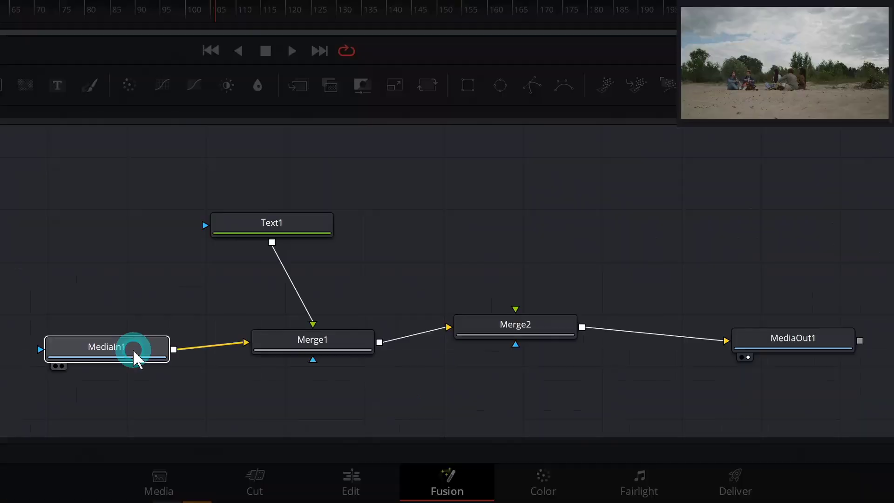
click(489, 388)
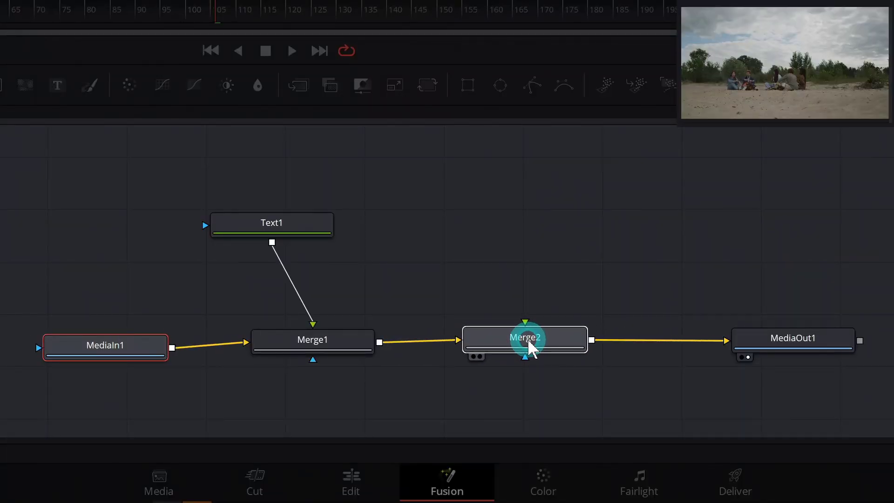
key(Delete)
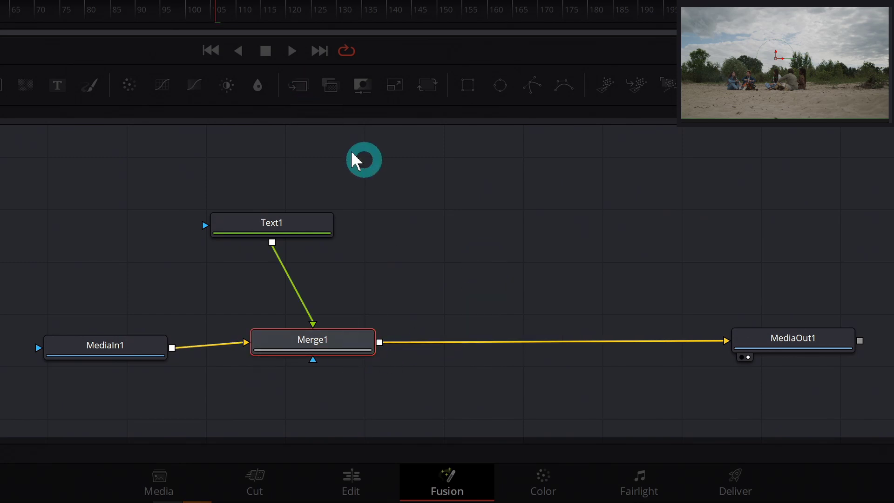
Add a Merge node directly after the selected Merge1, reposition it, and delete it again
click(303, 86)
drag(490, 337, 529, 364)
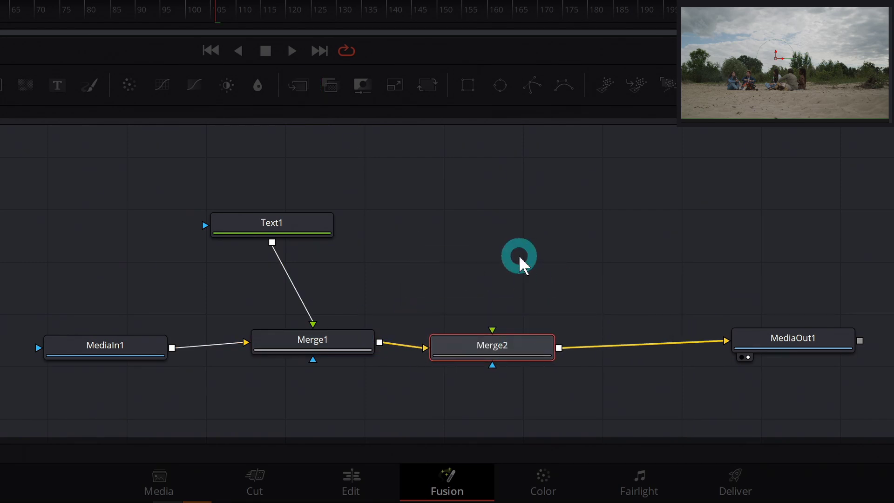
key(Delete)
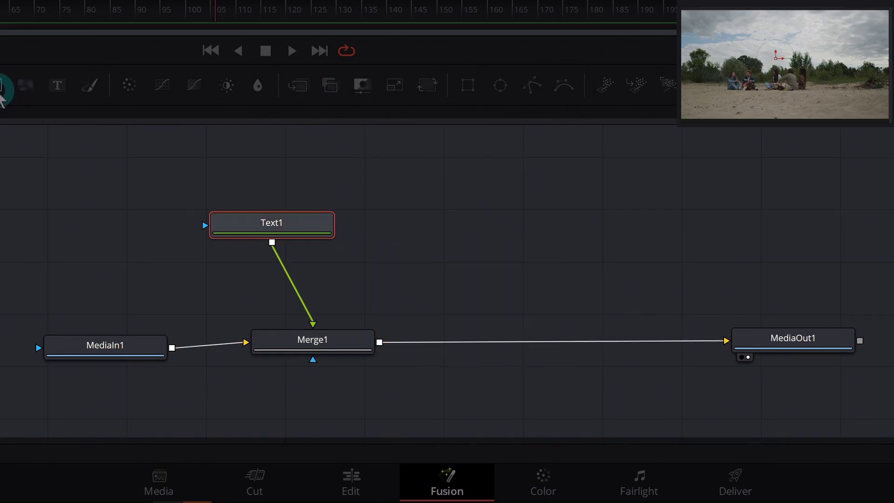
Add a Background node and connect its output onto Merge1's output to merge it over the composite before MediaOut1
drag(4, 87, 503, 231)
click(459, 281)
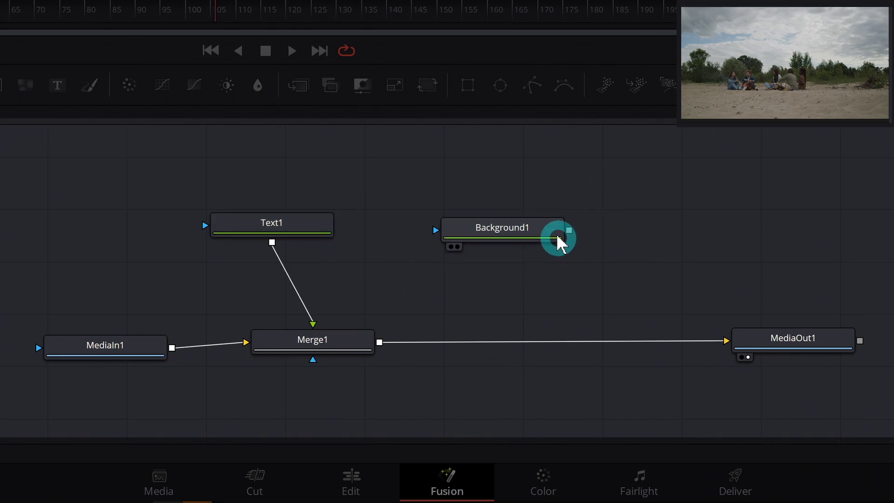
drag(570, 232, 379, 344)
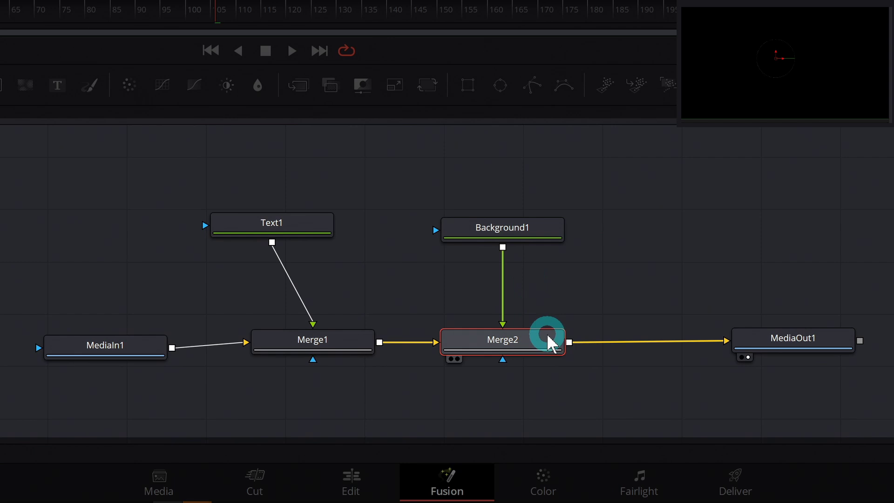
drag(543, 338, 537, 333)
click(623, 302)
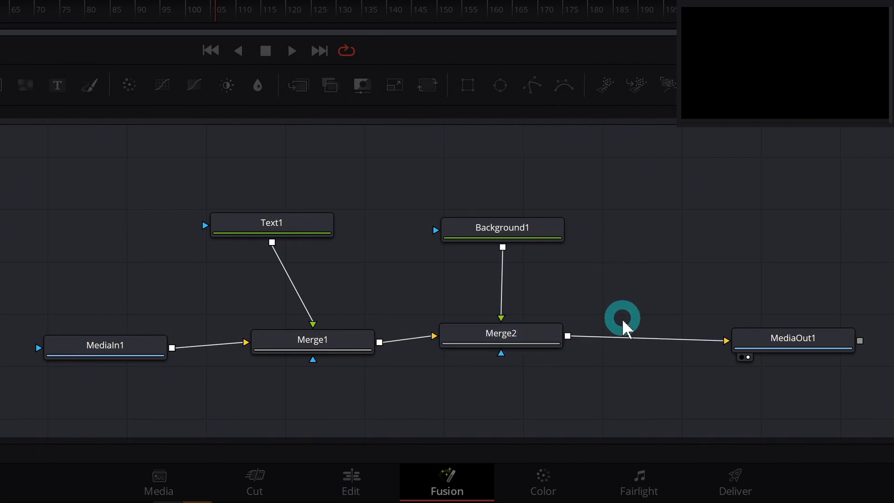
drag(25, 85, 818, 344)
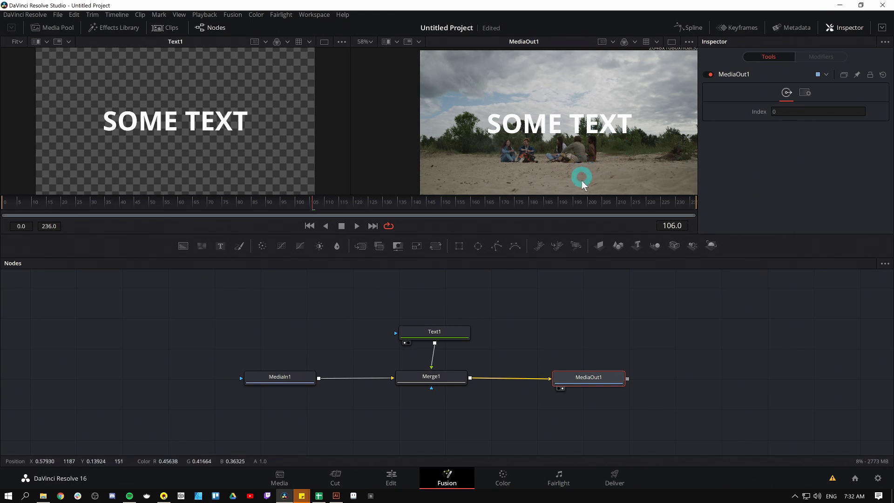
Select Merge1 and try shifting the text horizontally with its Center X value, returning it to 0.5
click(460, 377)
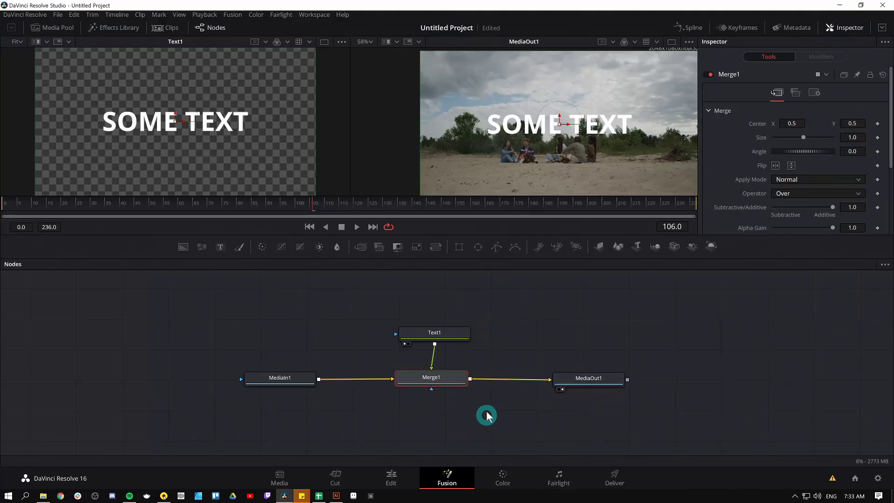
scroll(748, 128, down, 3)
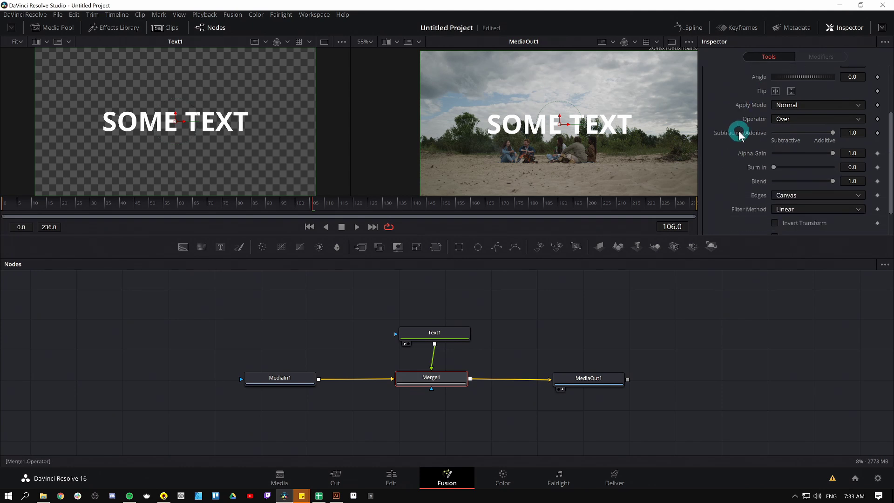
scroll(755, 148, up, 3)
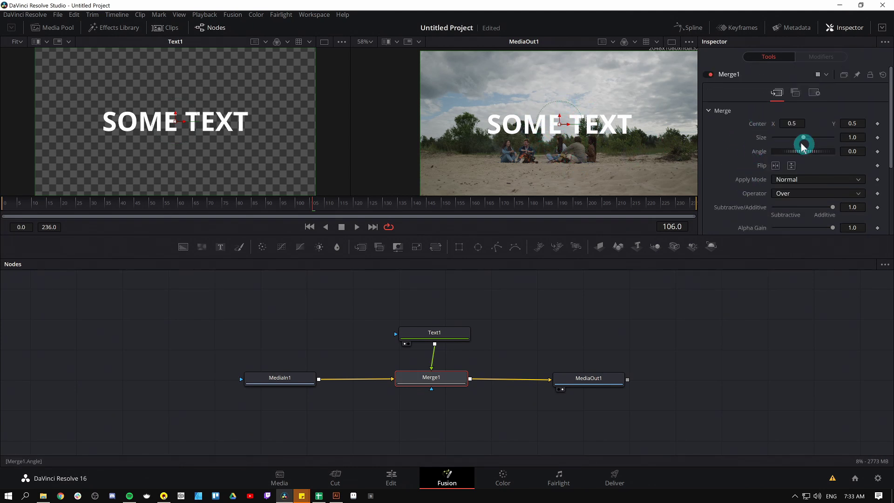
drag(792, 125, 849, 124)
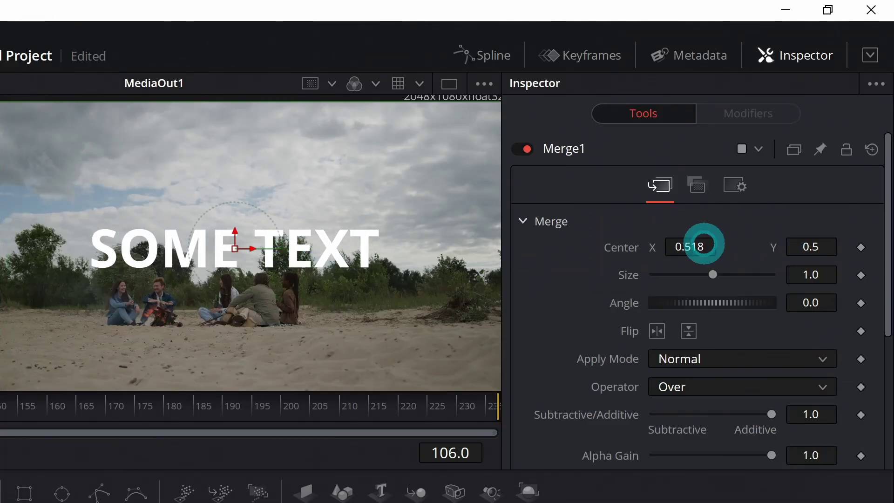
drag(689, 247, 613, 248)
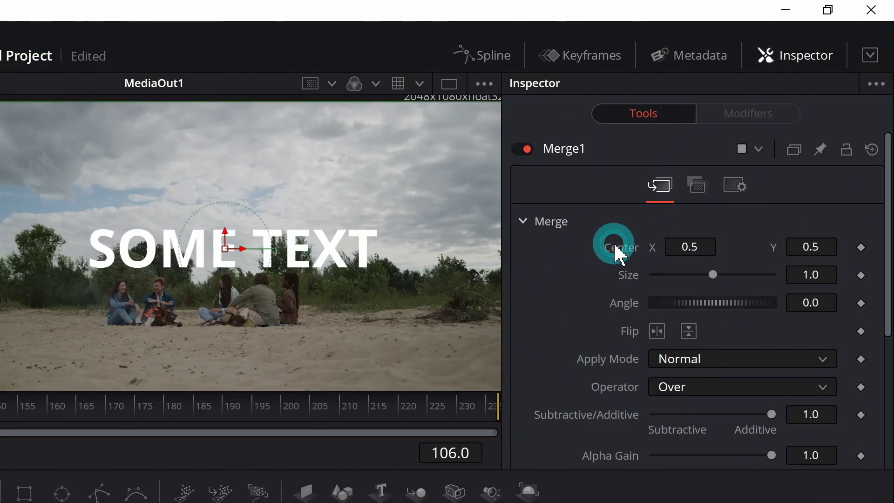
Try enlarging the text to a Size of 1.89 and rotating it with Merge1's Angle, and undo both changes
drag(713, 274, 650, 272)
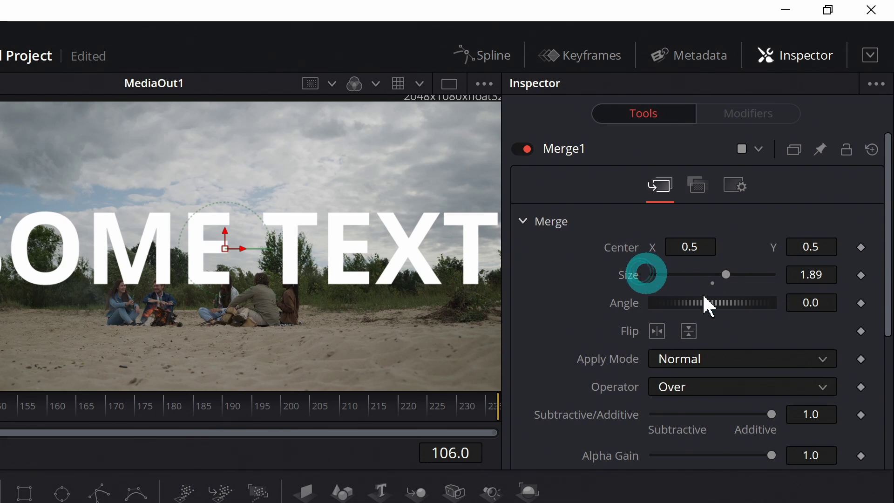
drag(705, 303, 748, 308)
key(ctrl+z)
key(ctrl+z)
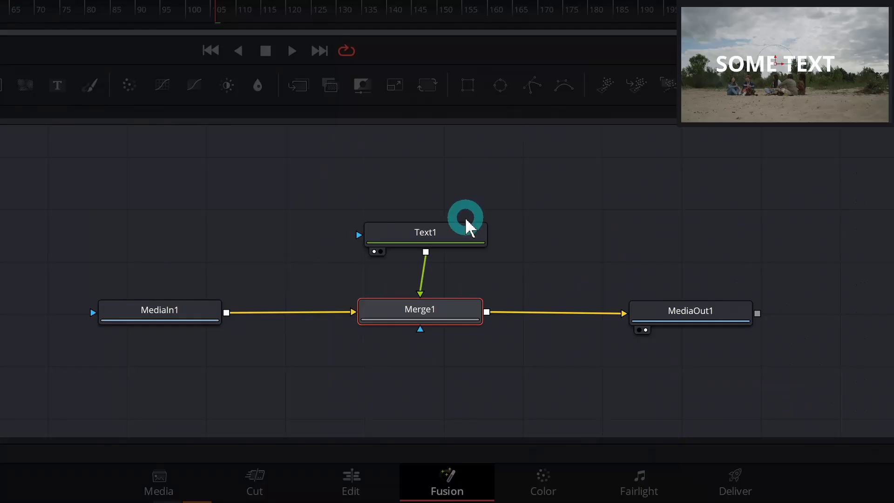
Reposition the Text1 and Merge1 nodes so they line up vertically in the flow
drag(459, 225, 442, 230)
click(468, 314)
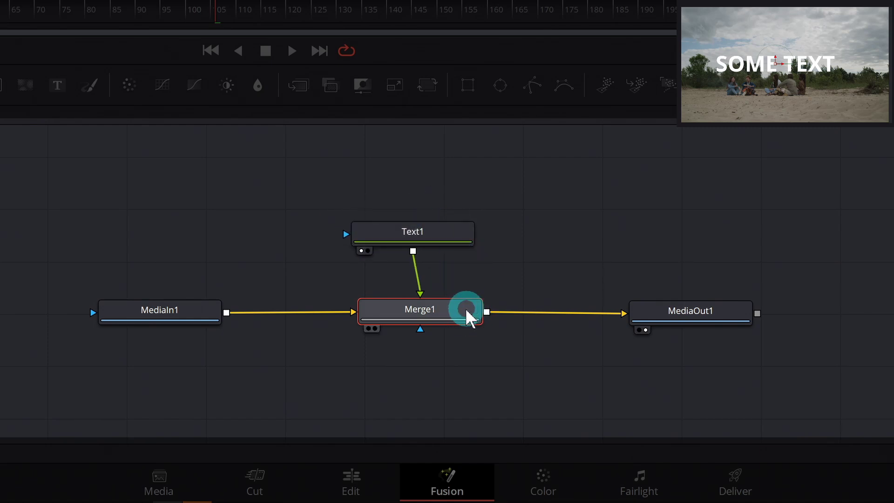
mouse_move(451, 314)
mouse_down()
mouse_move(470, 306)
mouse_move(447, 315)
mouse_up()
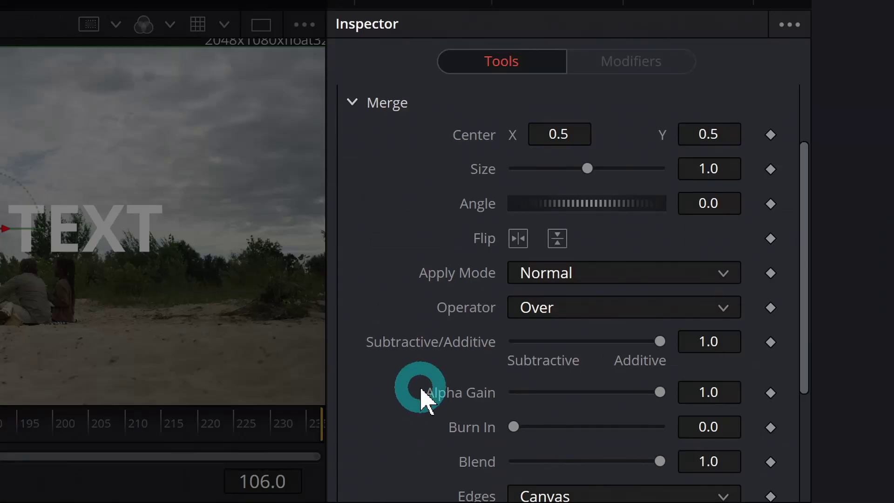
Review Merge1's Apply Mode options without changing Normal, and try lowering its Blend to 0.417 before restoring it to 1.0
click(589, 278)
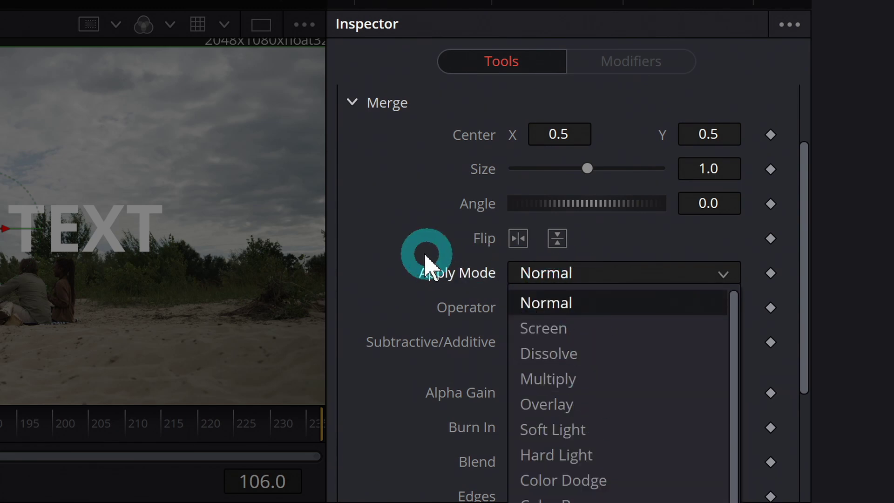
click(412, 236)
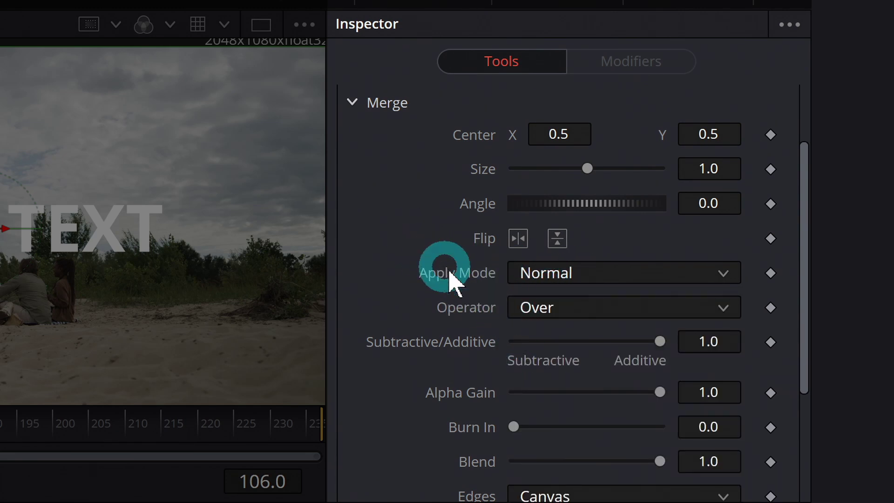
scroll(448, 189, down, 3)
scroll(439, 224, down, 3)
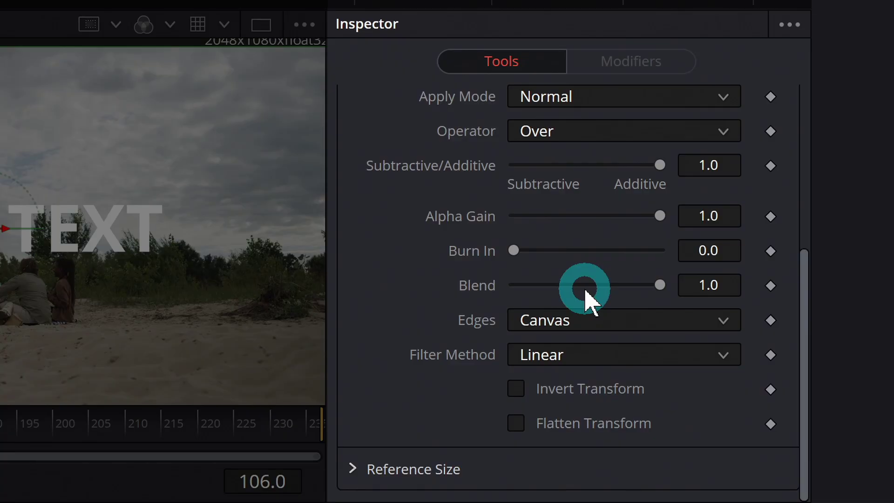
drag(659, 285, 574, 284)
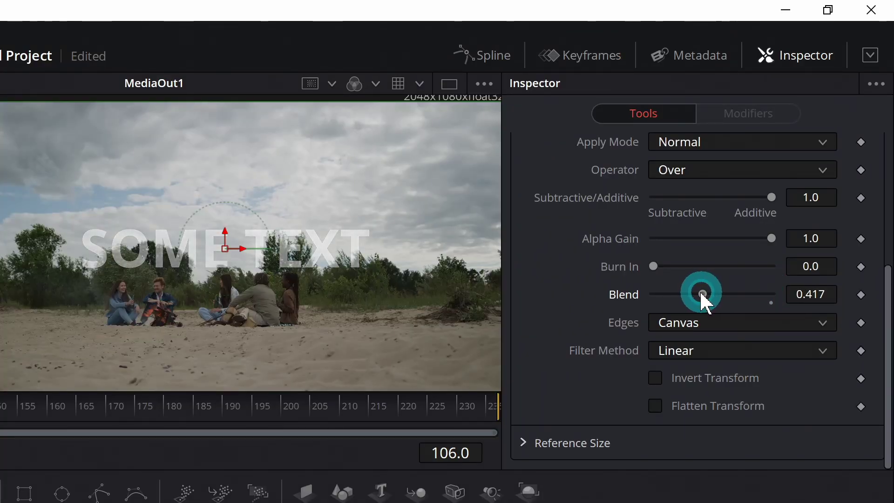
drag(702, 293, 775, 293)
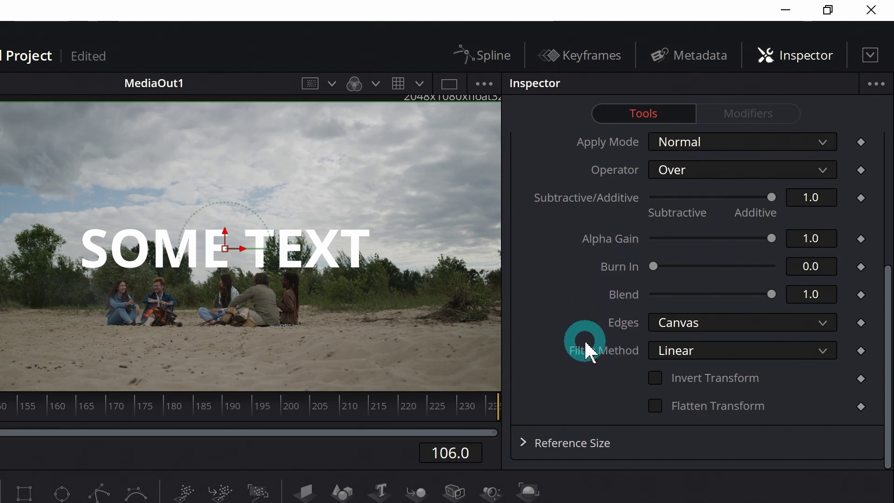
Examine Merge1's Depth Merge options and its general settings, including mask, motion blur and GPU options
scroll(587, 353, up, 5)
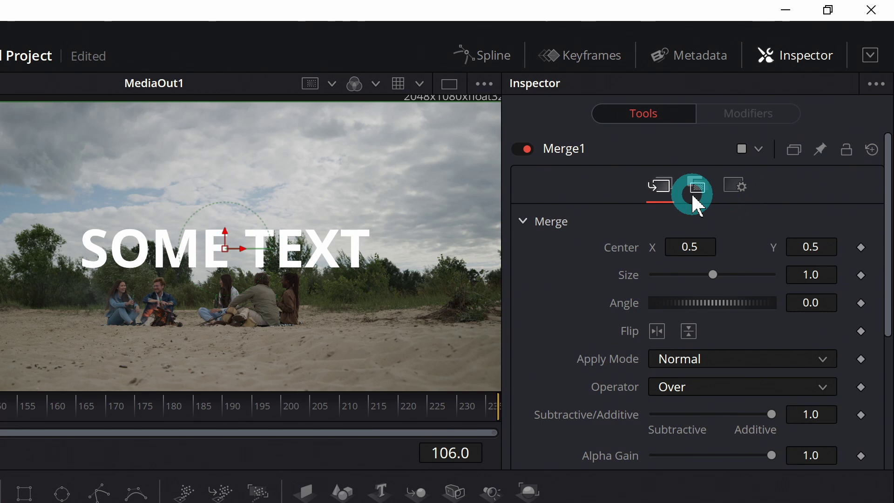
click(697, 189)
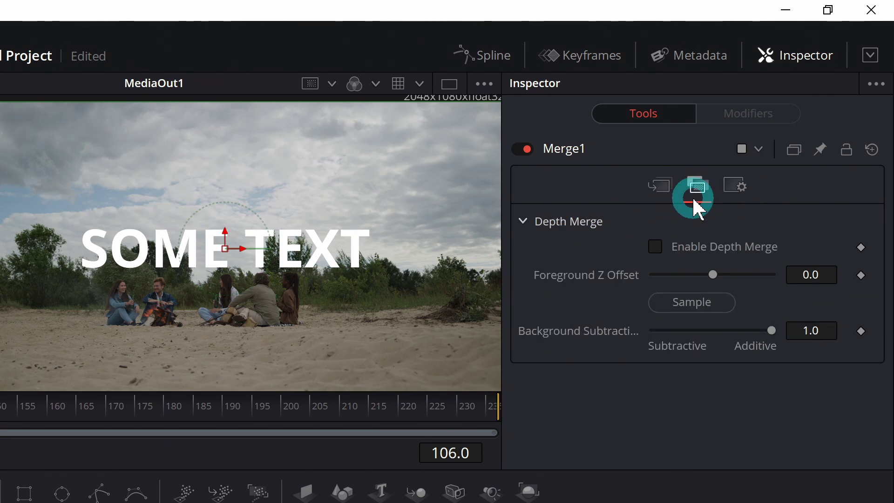
click(734, 192)
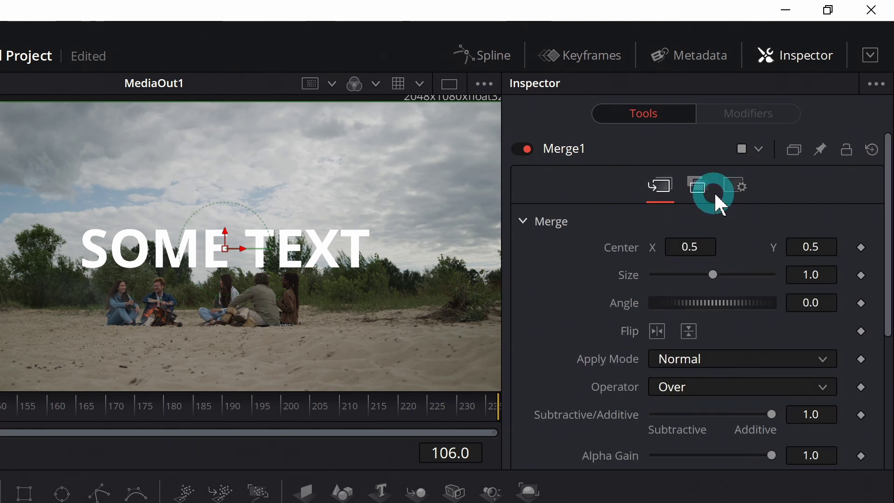
click(735, 194)
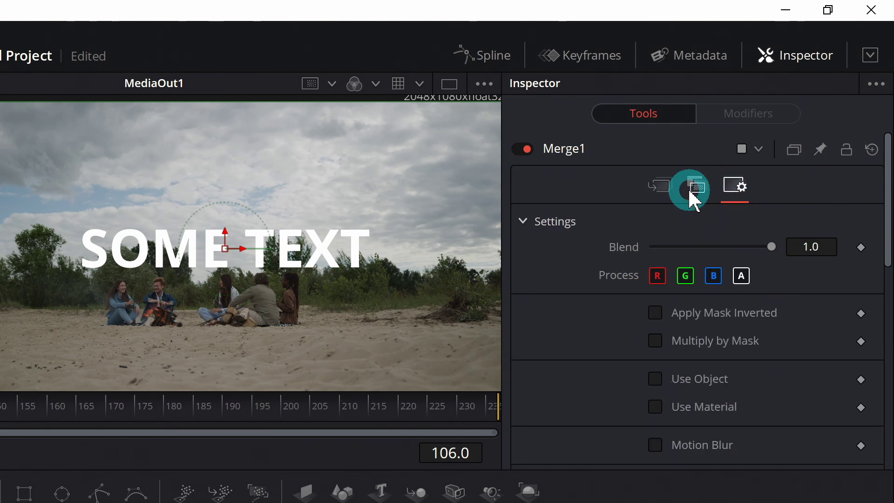
scroll(727, 261, down, 2)
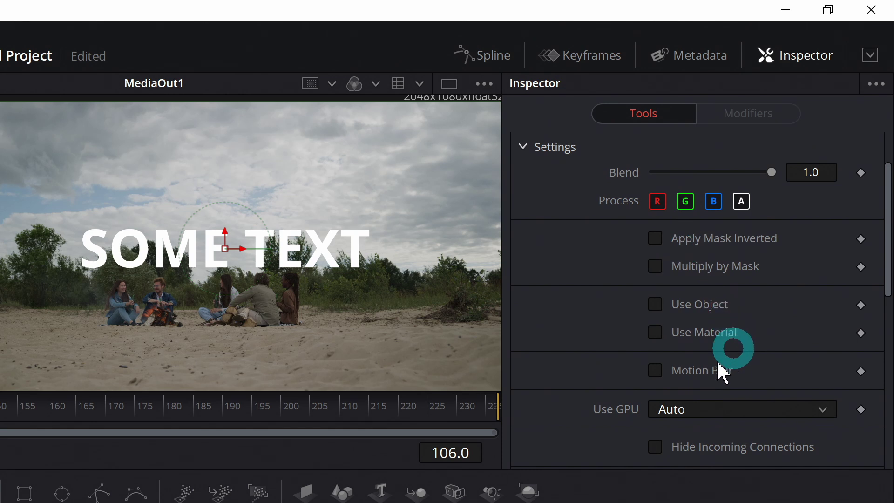
scroll(707, 366, up, 2)
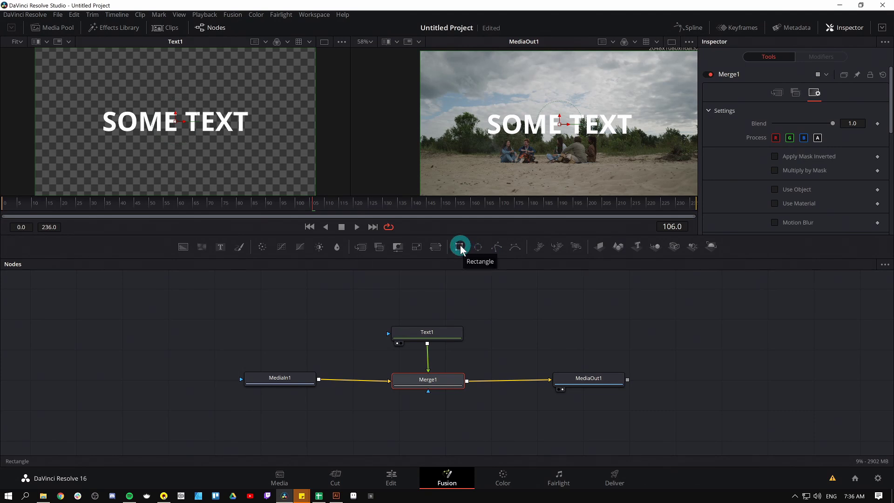
Add a Rectangle mask node below Merge1, connect it to Merge1's mask input, and inspect the text and merge nodes
drag(483, 293, 485, 389)
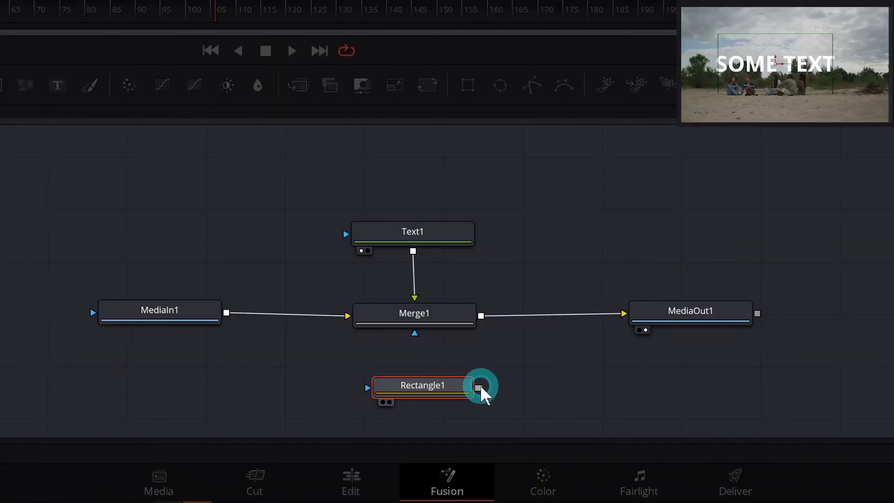
drag(479, 388, 428, 329)
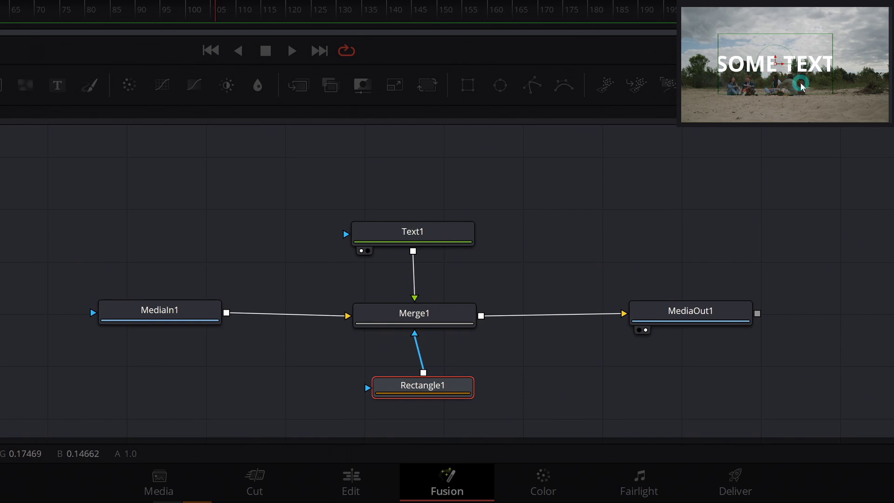
click(471, 234)
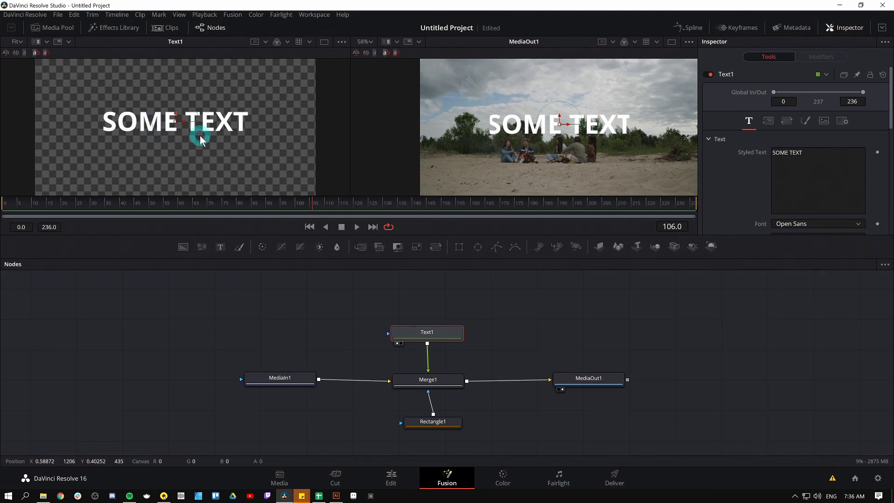
click(447, 382)
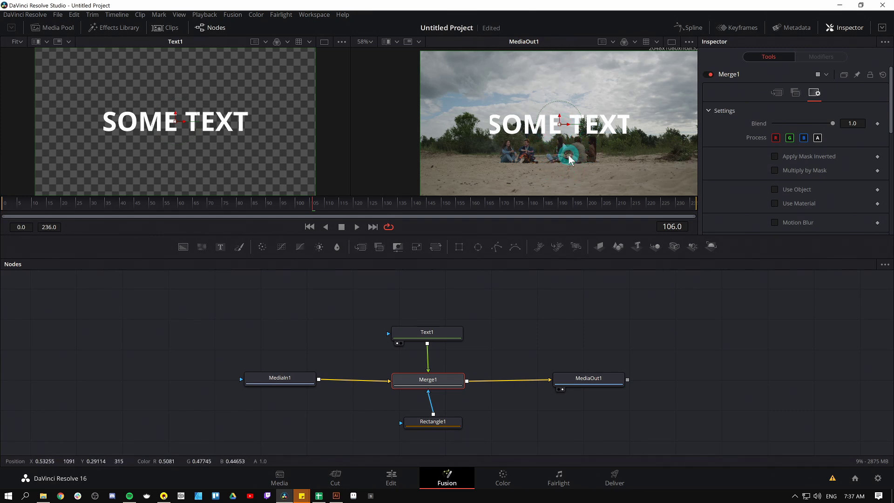
Shift the Rectangle1 mask to the left in the image so it cuts off the end of the text, and reselect Merge1
click(433, 421)
drag(559, 125, 515, 139)
click(589, 169)
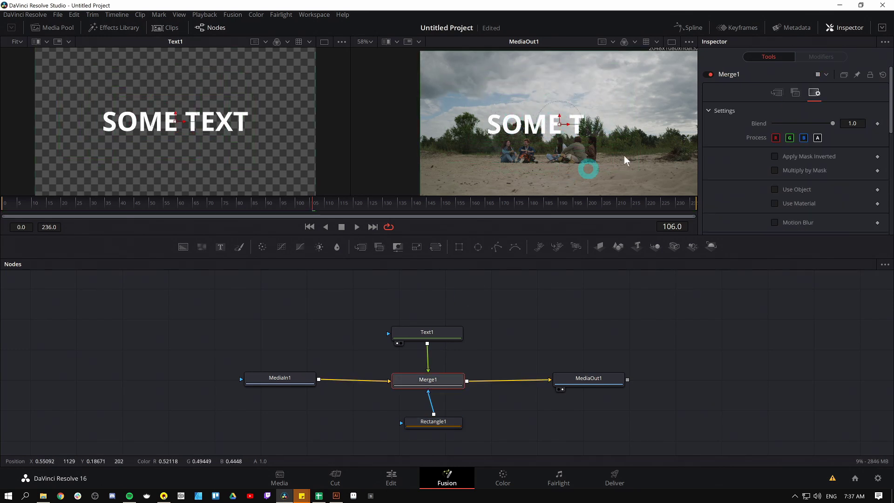
Set Merge1's Center X to 0.365, try a Size of 3.41, and undo the size change
click(777, 93)
drag(790, 123, 727, 129)
drag(815, 140, 820, 136)
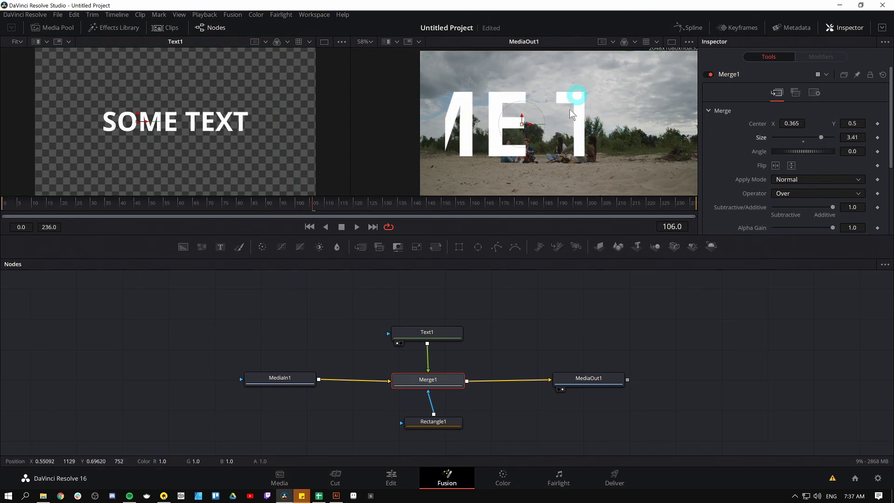
key(ctrl+z)
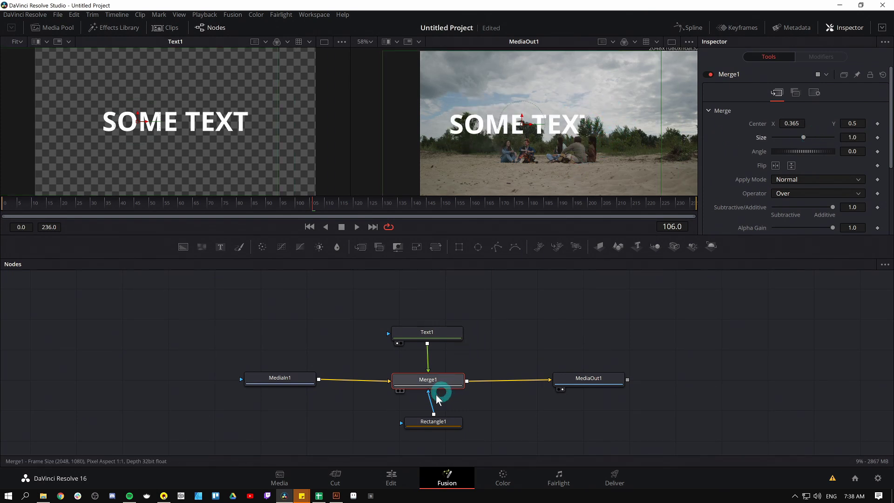
Move the Rectangle1 mask connection from Merge1 to Text1, and set Merge1's Size to 2.02 and Center X to 0.65
drag(430, 399, 412, 336)
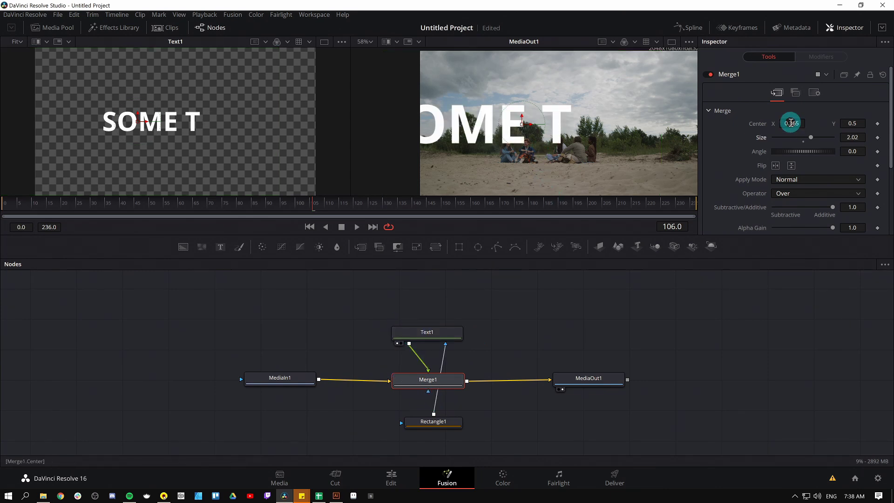
drag(790, 123, 474, 132)
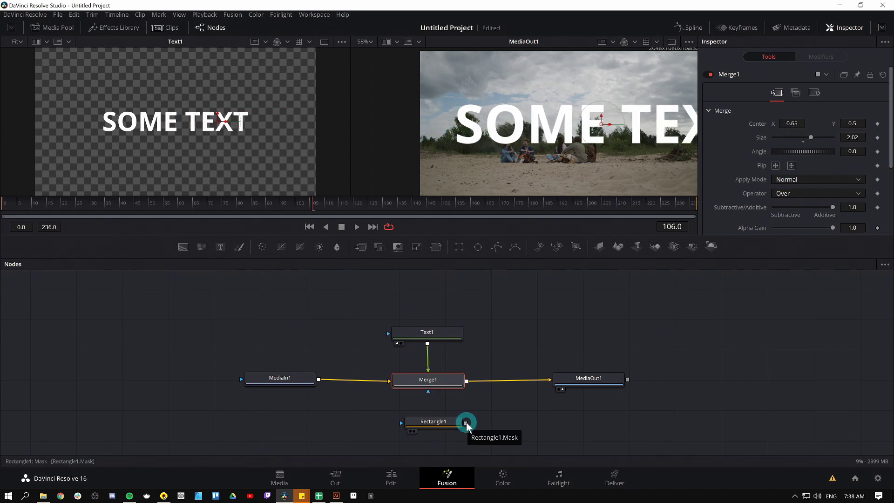
Reconnect Rectangle1 to Merge1's mask input and reset both Merge1 and Rectangle1 to their default settings
drag(460, 396, 450, 380)
click(883, 75)
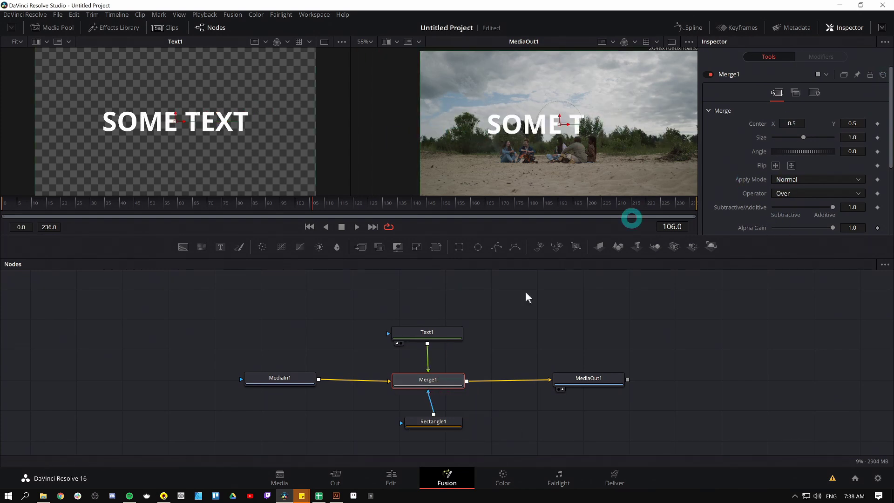
click(443, 423)
click(883, 75)
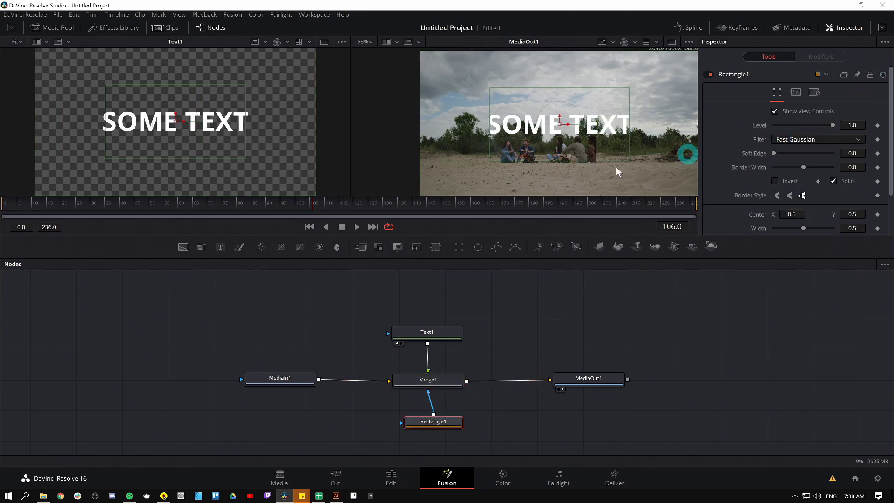
Show Merge1's general settings, shift the Rectangle1 mask to the right until it crops the first letter, and reselect Rectangle1 after checking Merge1
click(438, 379)
click(816, 93)
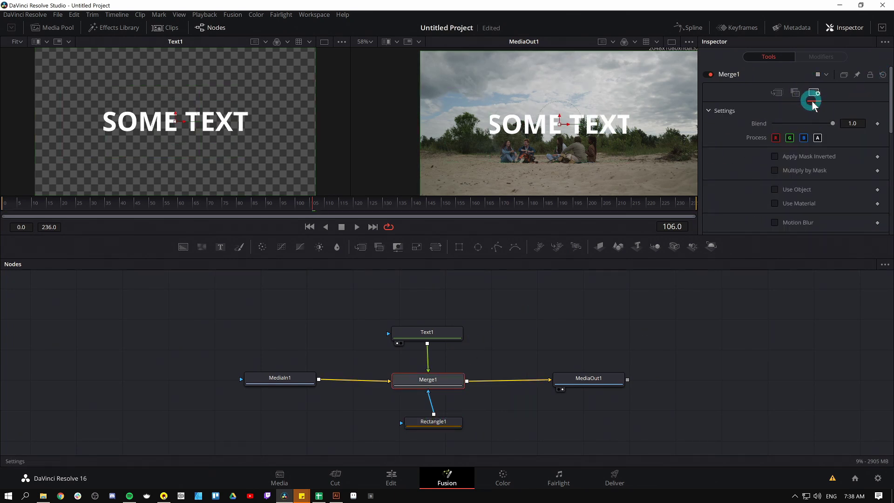
click(559, 153)
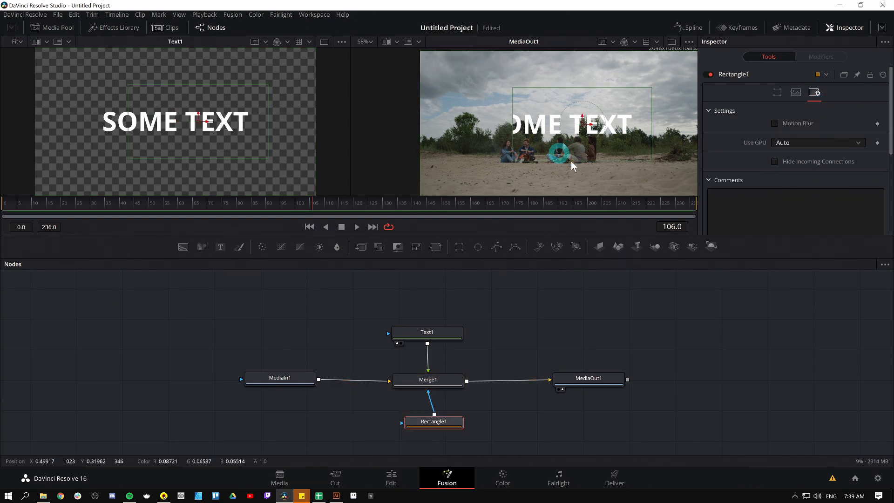
click(643, 145)
click(577, 363)
click(531, 139)
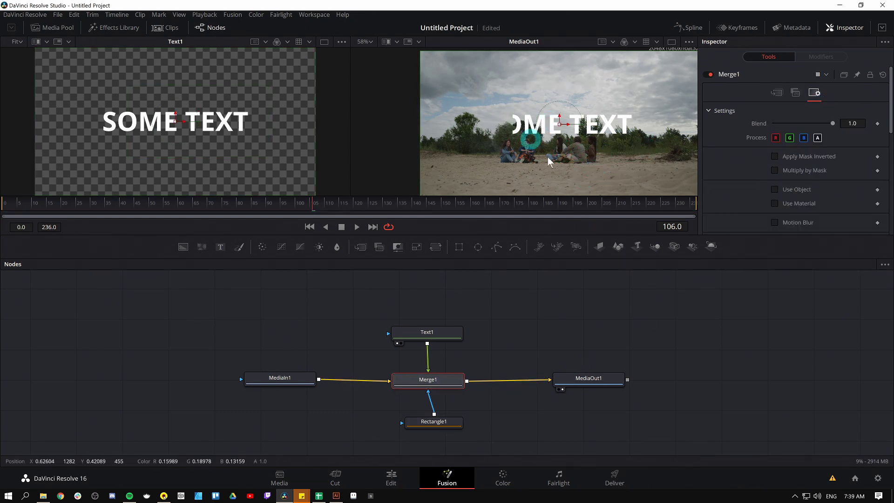
click(458, 423)
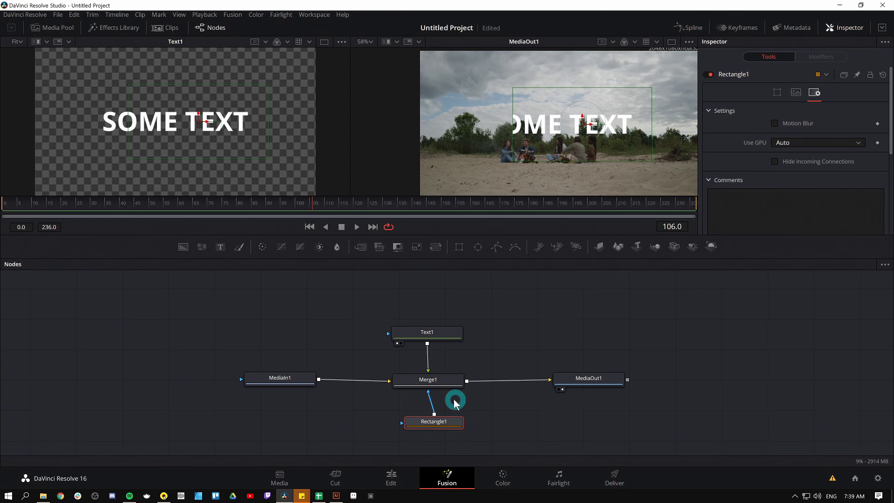
Enable Apply Mask Inverted in Merge1's general settings
click(445, 385)
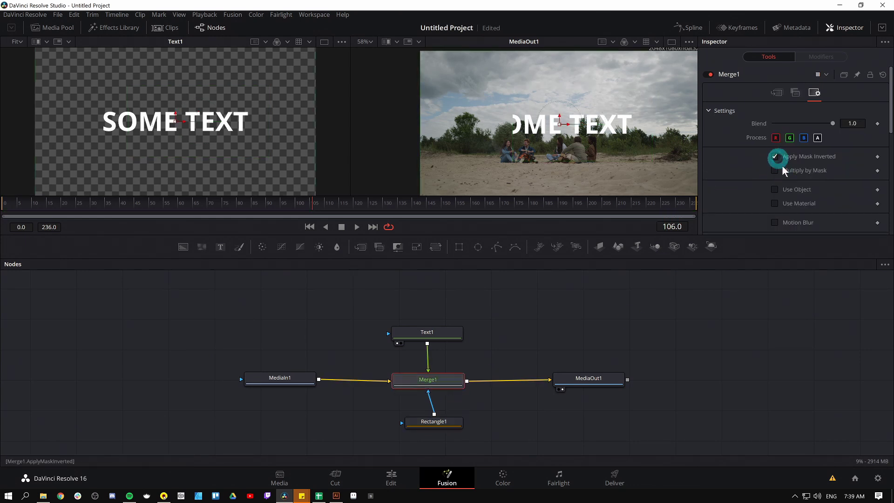
click(584, 155)
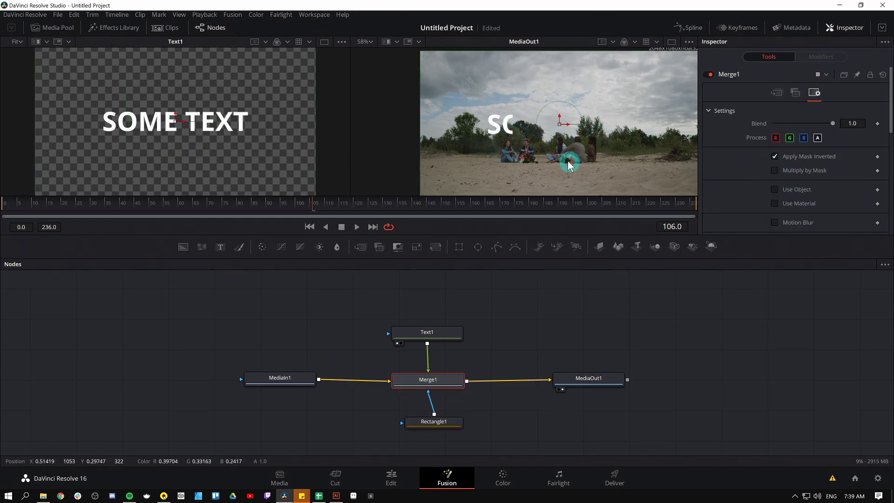
click(470, 382)
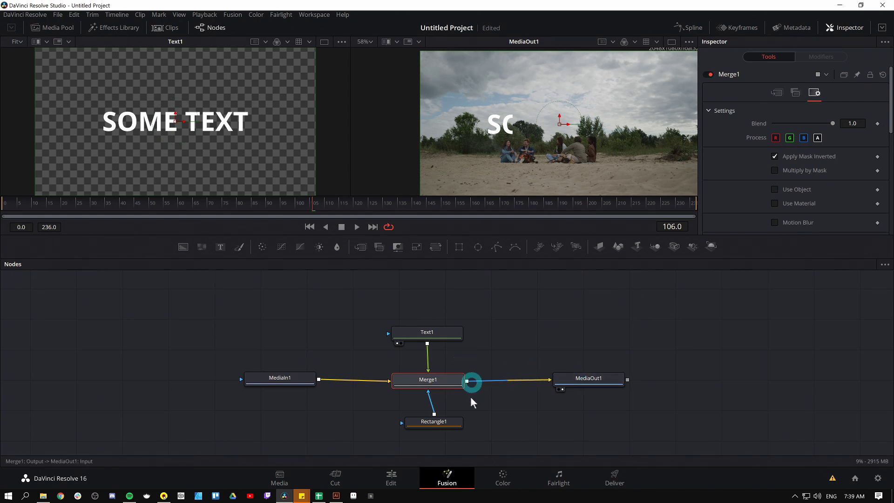
click(455, 333)
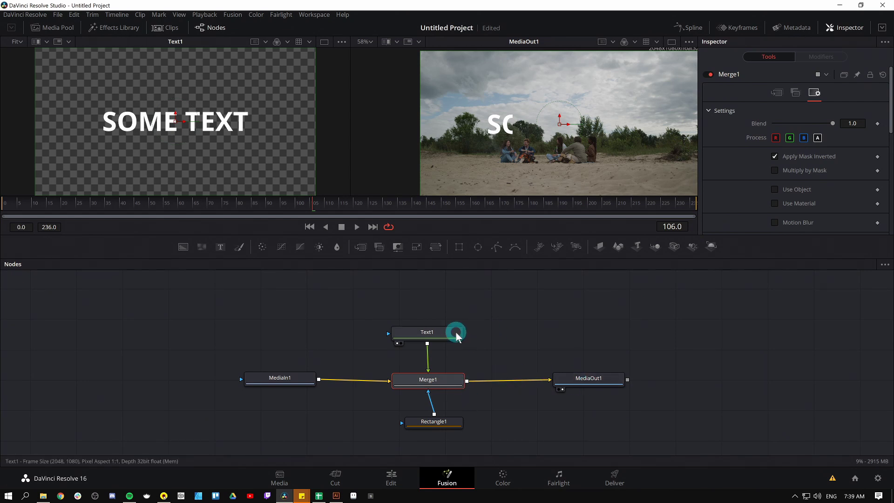
Set the Rectangle1 mask's Width to 0.394, Height to 1.0 and Center X to about 0.726
click(458, 422)
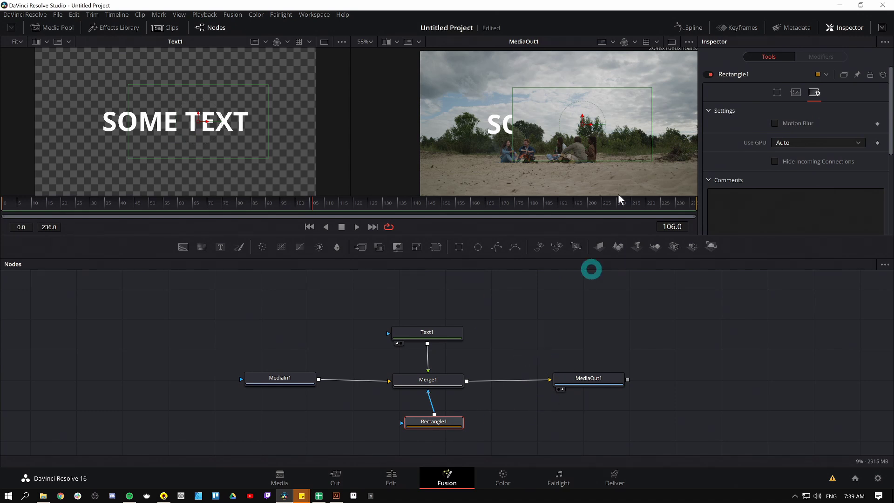
click(777, 92)
scroll(742, 184, down, 2)
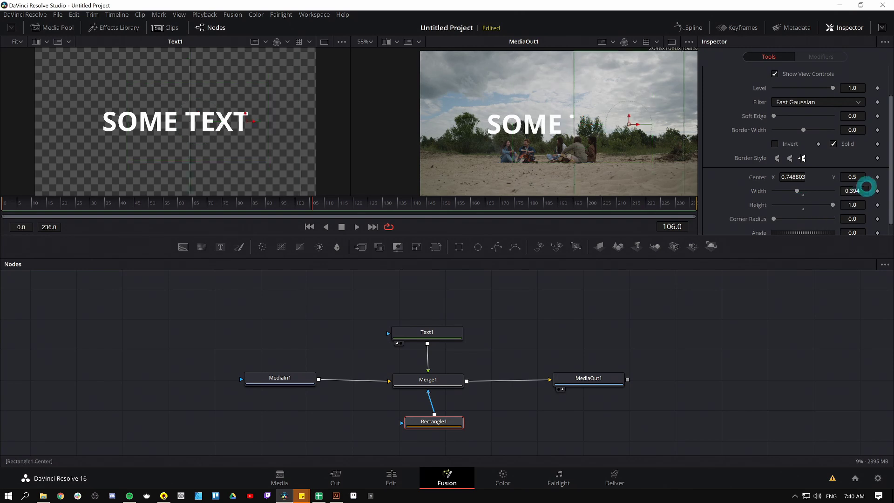
drag(867, 188, 857, 189)
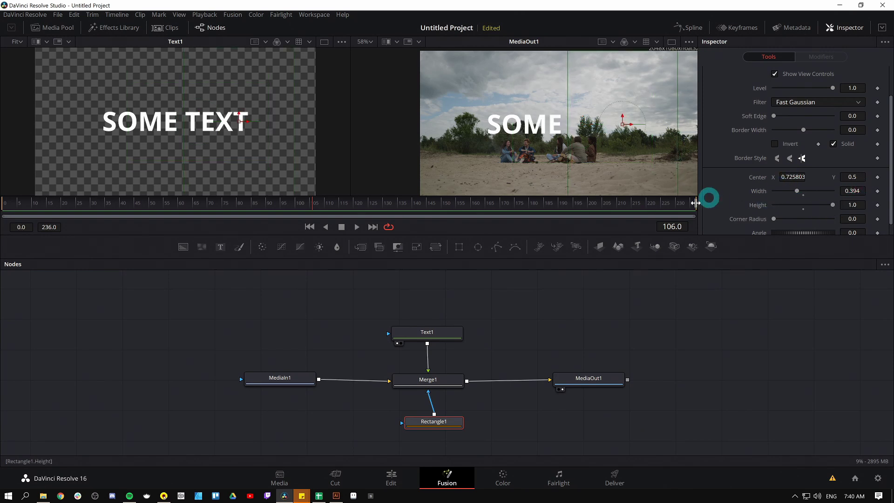
Insert a second Merge node after Merge1, with Text1 as its foreground and Rectangle1 as its mask
click(455, 376)
click(360, 247)
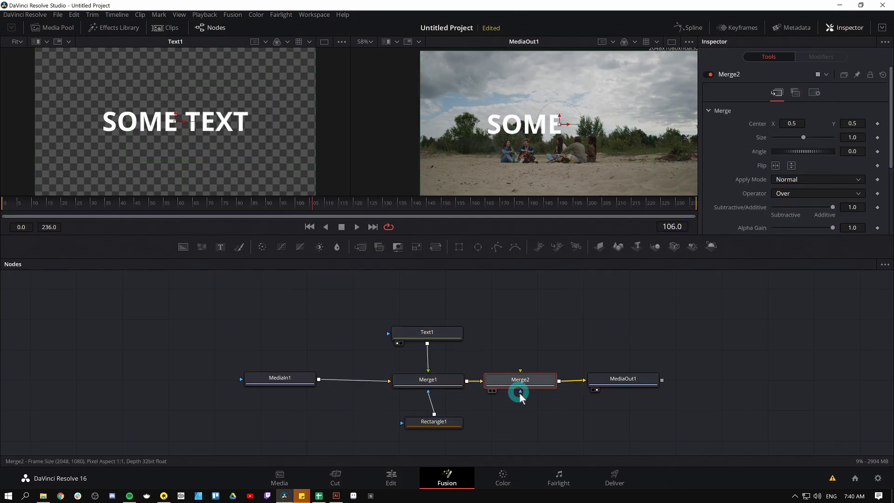
click(454, 359)
drag(427, 343, 518, 375)
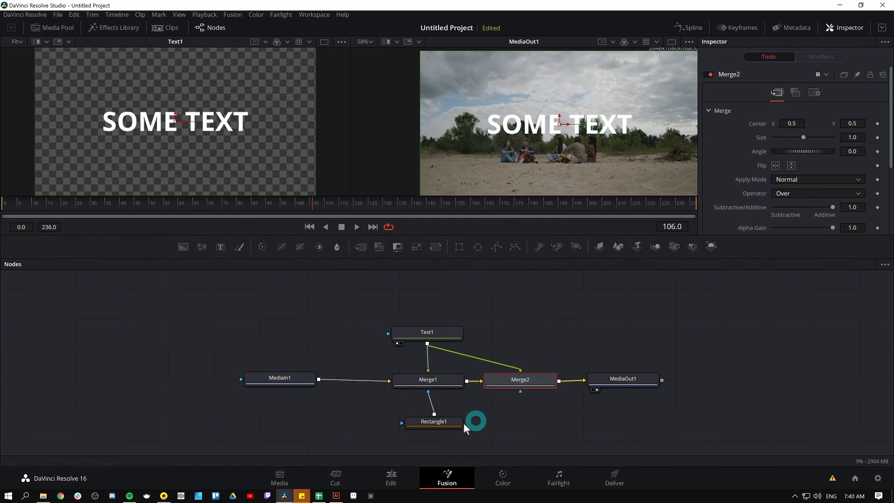
drag(434, 414, 537, 381)
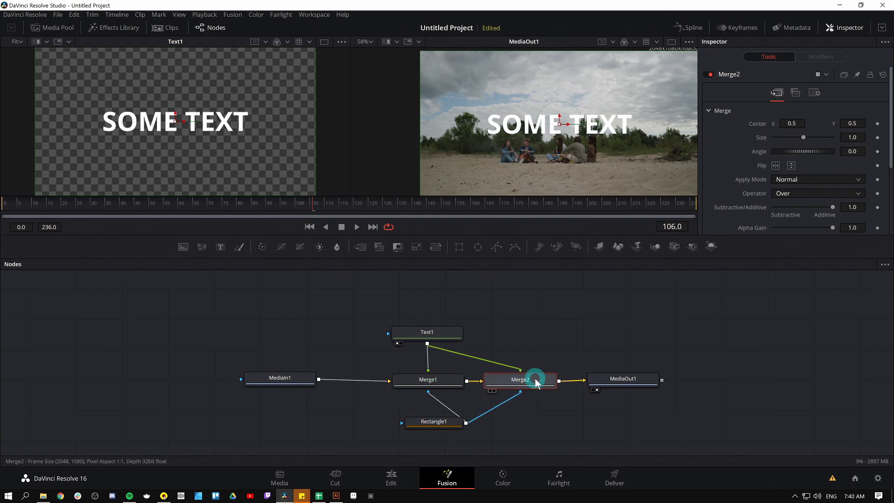
Set Merge2's Size to 1.7 and toggle its Apply Mask Inverted option on and off
drag(803, 137, 809, 137)
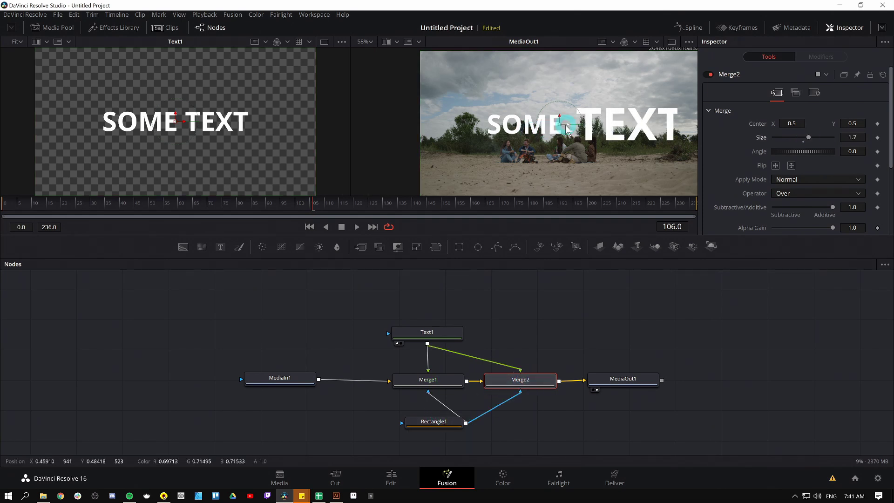
click(815, 92)
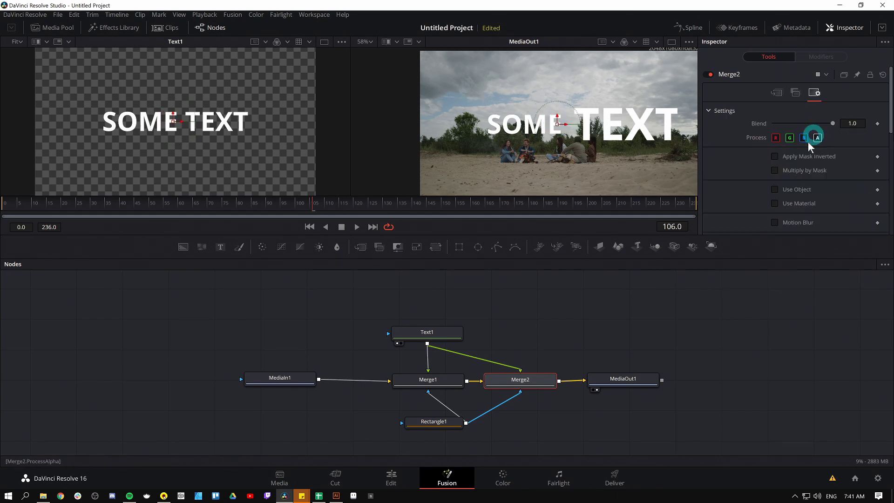
click(774, 157)
click(775, 157)
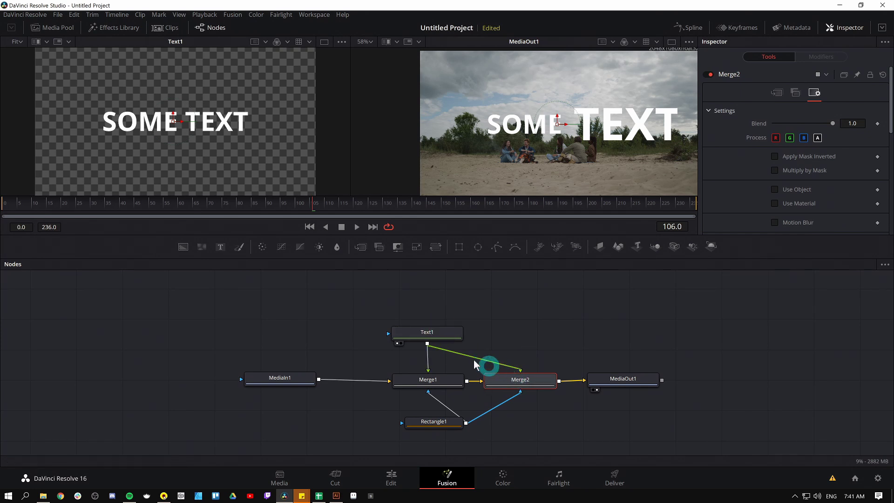
Remove the Rectangle1 mask and replace the resized Merge2 with a fresh default Merge node after Merge1
click(431, 339)
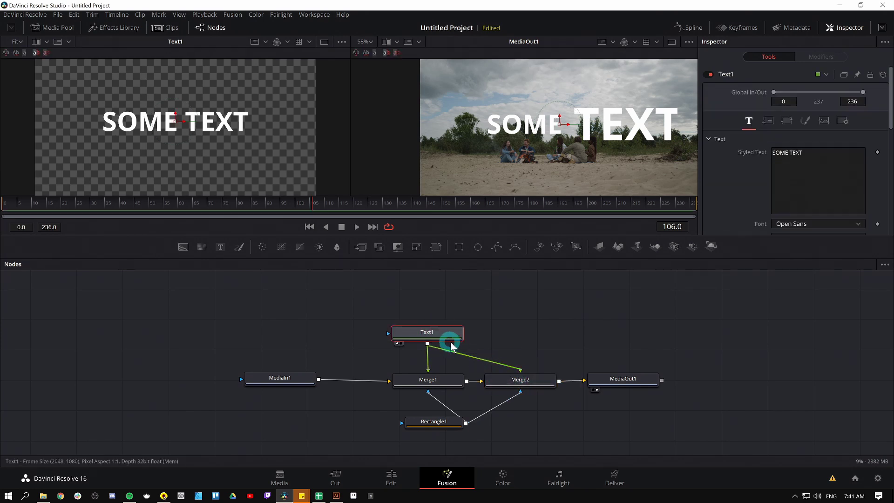
click(526, 379)
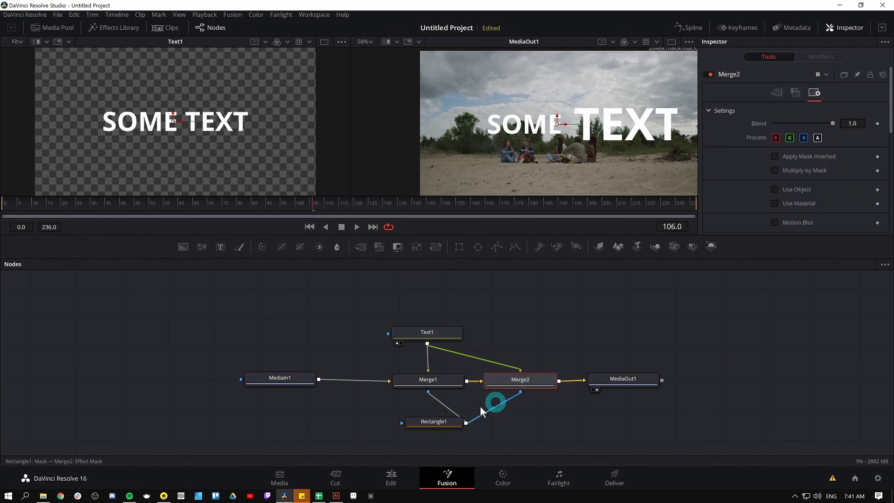
key(Delete)
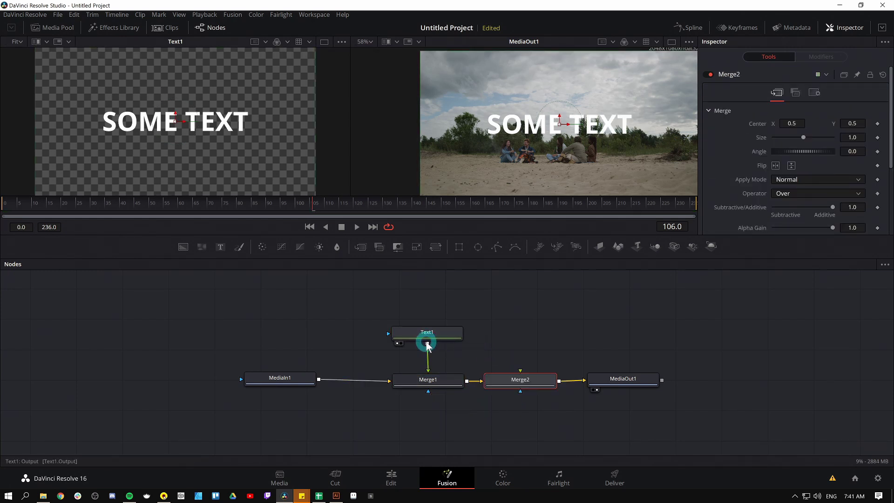
Feed Text1 into Merge2 and a new Merge3, offset their copies to Center Y 0.310 and 0.706, and position Text1 above the merges
drag(427, 344, 529, 381)
drag(560, 117, 568, 144)
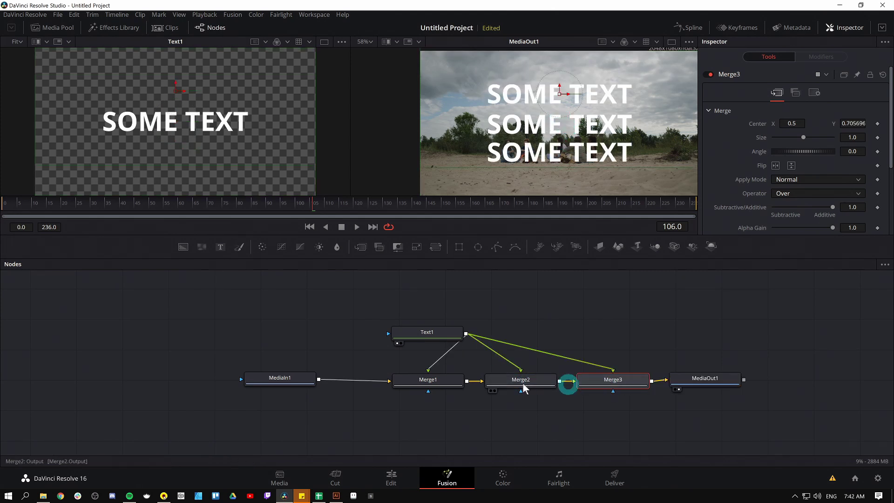
click(518, 380)
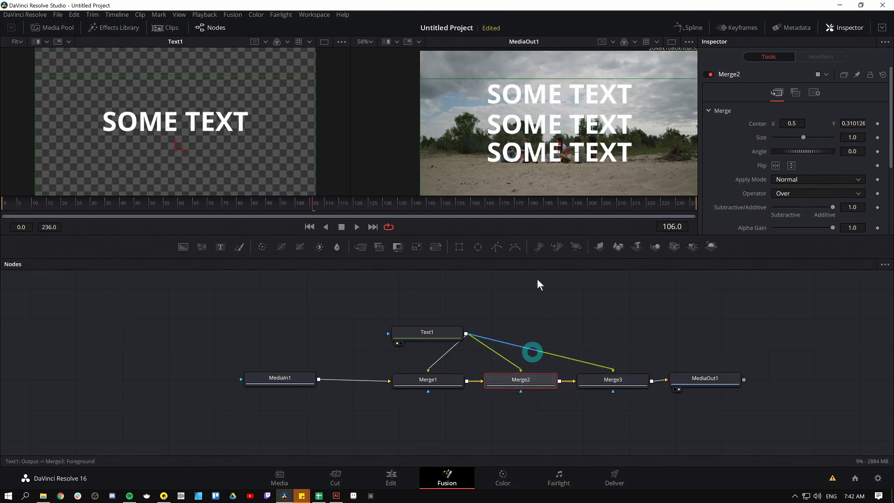
drag(444, 339, 526, 322)
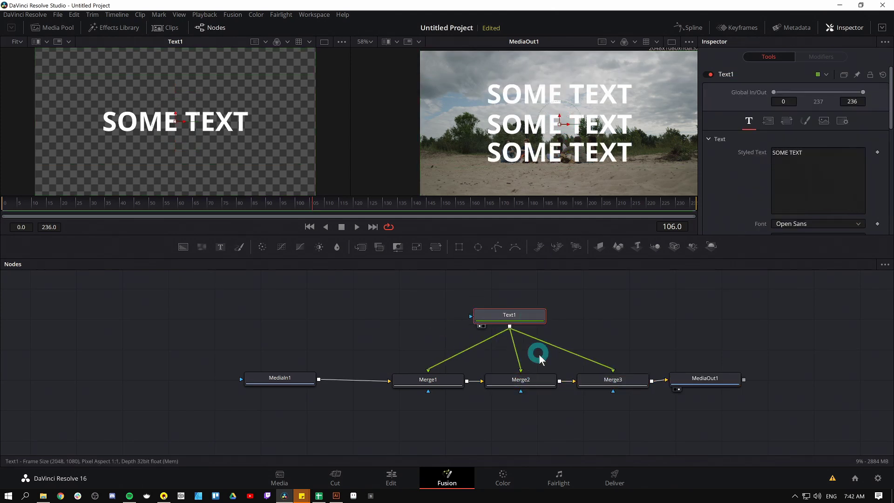
Set Merge3's Size to 1.44 and rotate Merge2's text copy diagonally
click(613, 380)
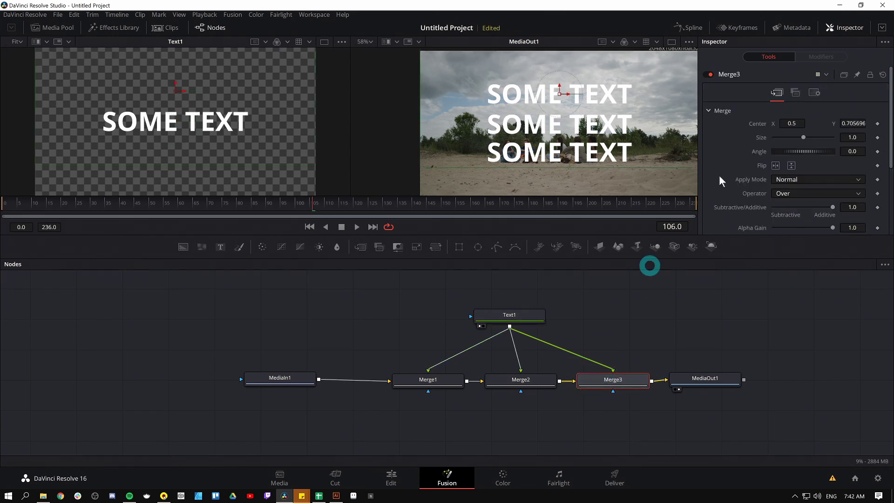
drag(804, 138, 807, 137)
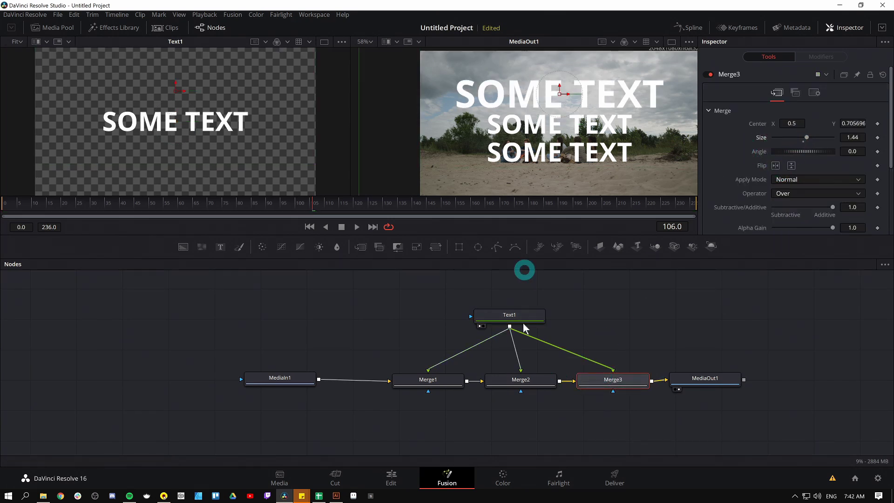
click(540, 383)
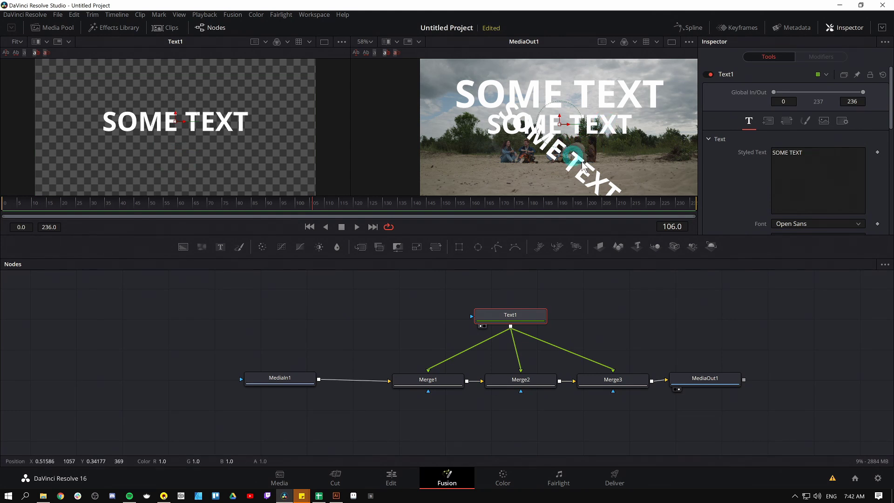
Replace Text1's styled text with "CHANGED"
triple_click(798, 152)
text(CHANGED)
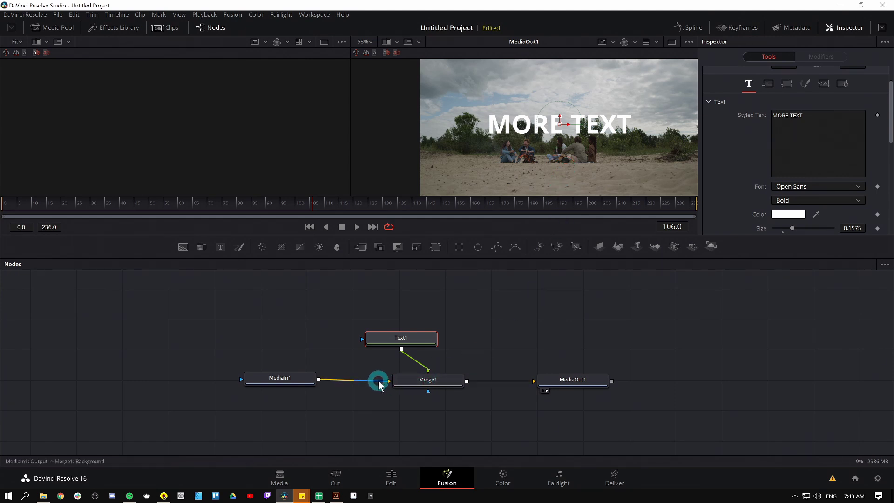
Disconnect MediaIn1 from Merge1 and reconnect it to the background input, and swap Merge1's foreground and background
drag(378, 381, 388, 393)
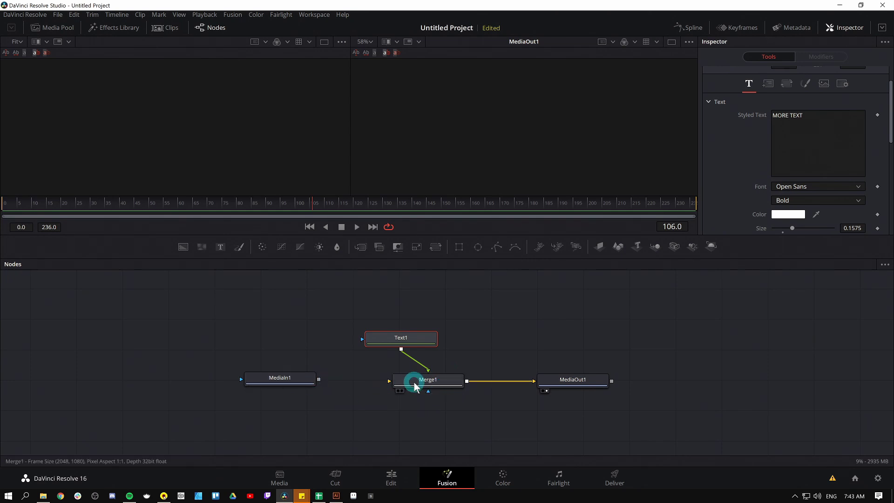
drag(319, 380, 427, 381)
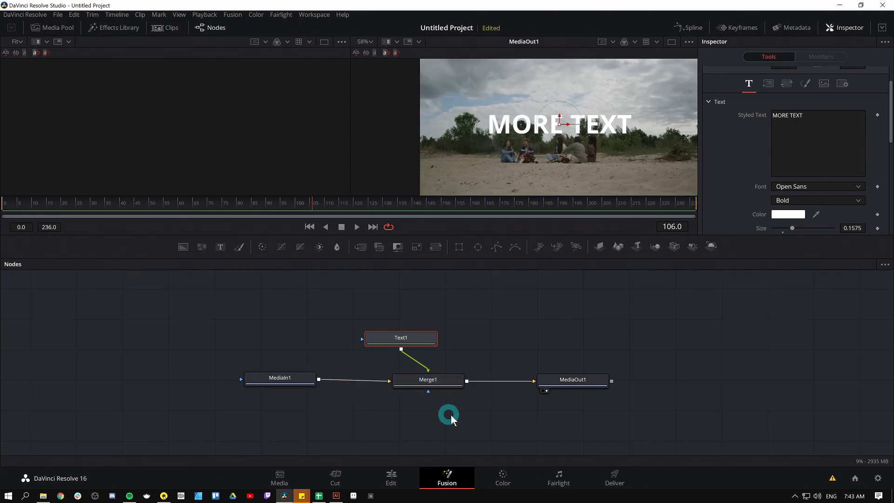
click(445, 382)
key(ctrl+t)
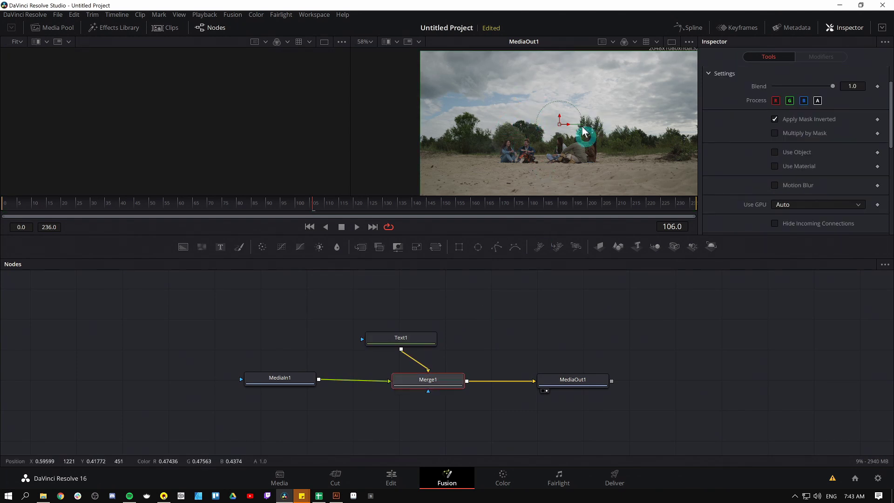
click(511, 309)
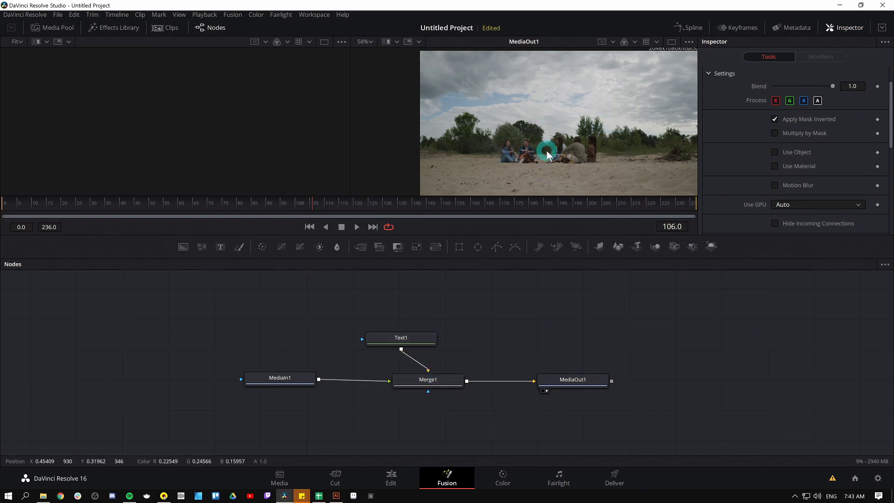
Show Text1 in the first viewer and reposition its node above Merge1 to compare the swapped input connections
click(430, 338)
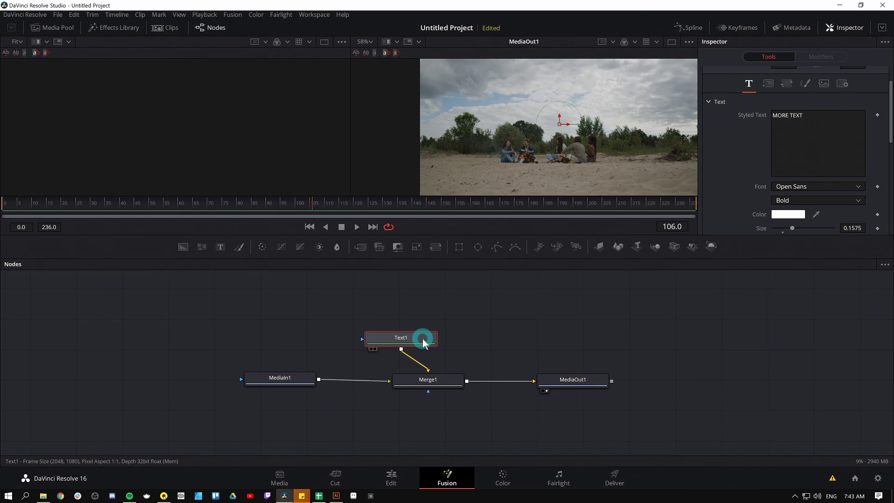
key(1)
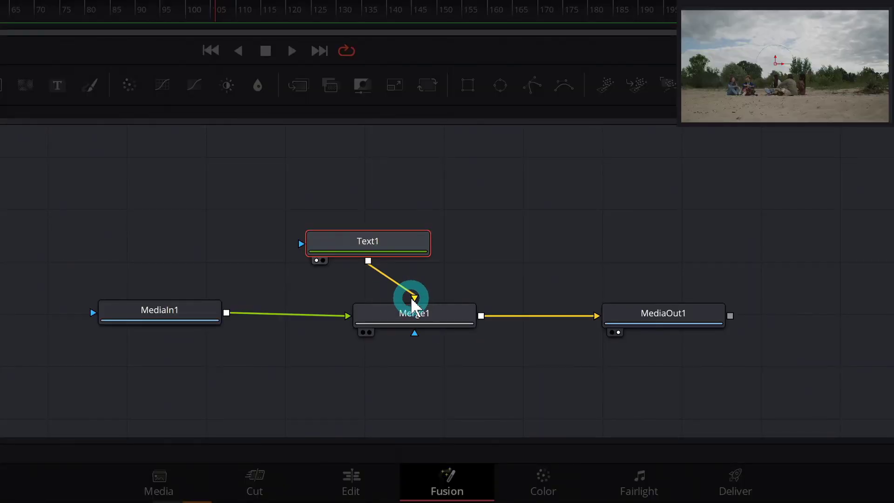
drag(414, 305, 433, 218)
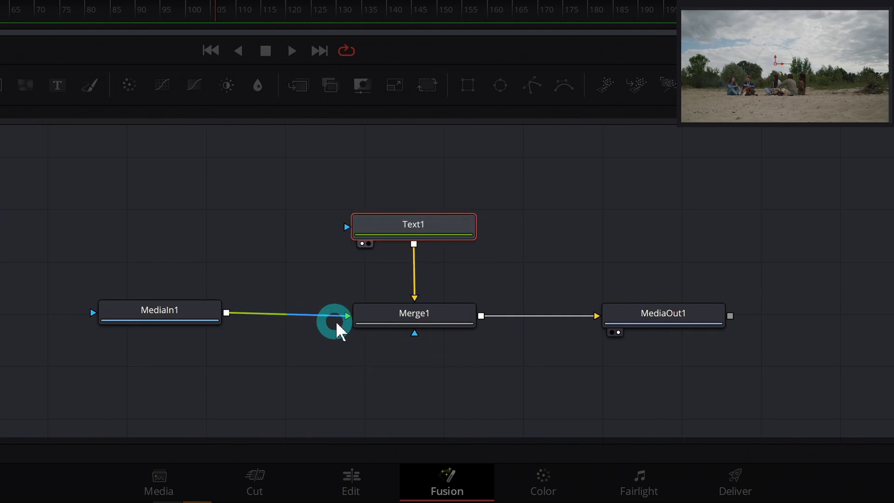
drag(437, 224, 354, 163)
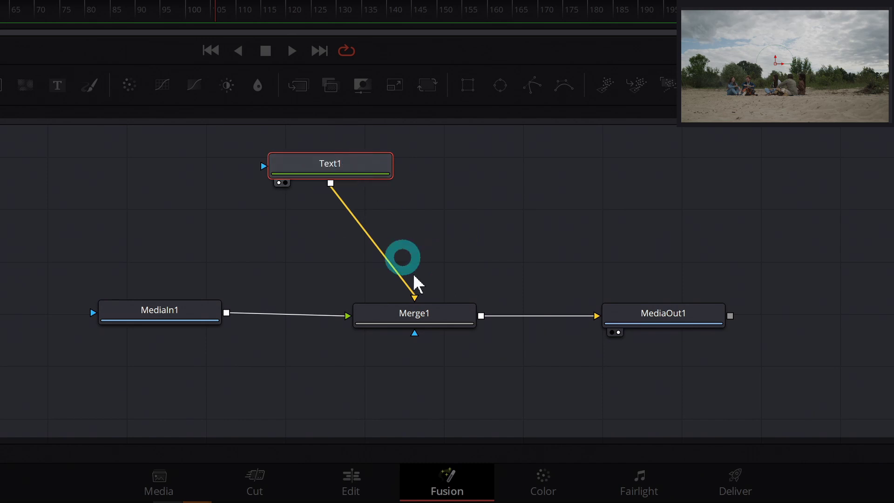
Rearrange and reconnect the nodes so MediaIn1 feeds Merge1's background from above and Text1 feeds its foreground from the side
click(410, 287)
click(324, 315)
drag(209, 311, 350, 314)
click(348, 169)
drag(347, 174, 276, 325)
drag(324, 315, 416, 314)
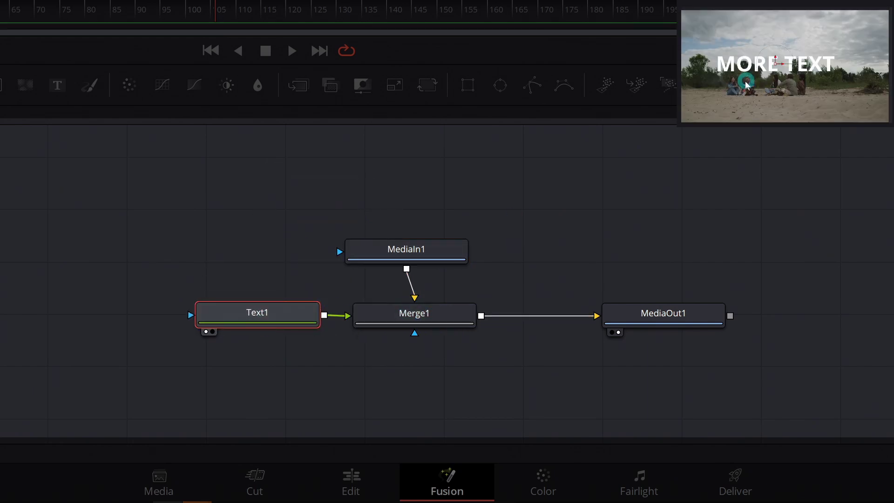
click(779, 95)
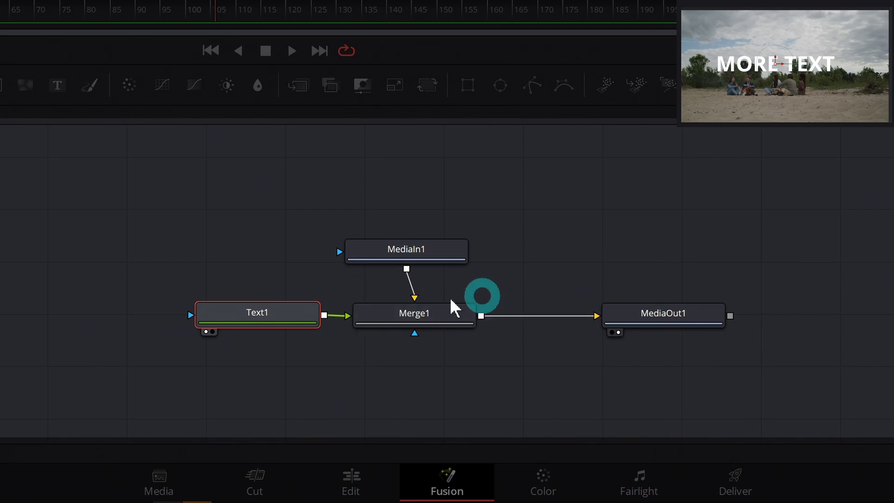
Swap Merge1's inputs again so that MediaIn1 becomes the foreground and Text1 the background
click(433, 317)
click(464, 331)
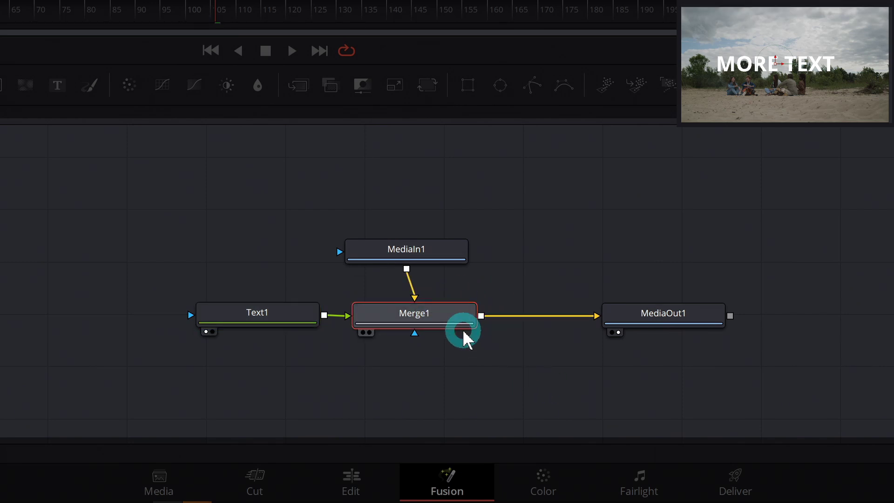
key(ctrl+t)
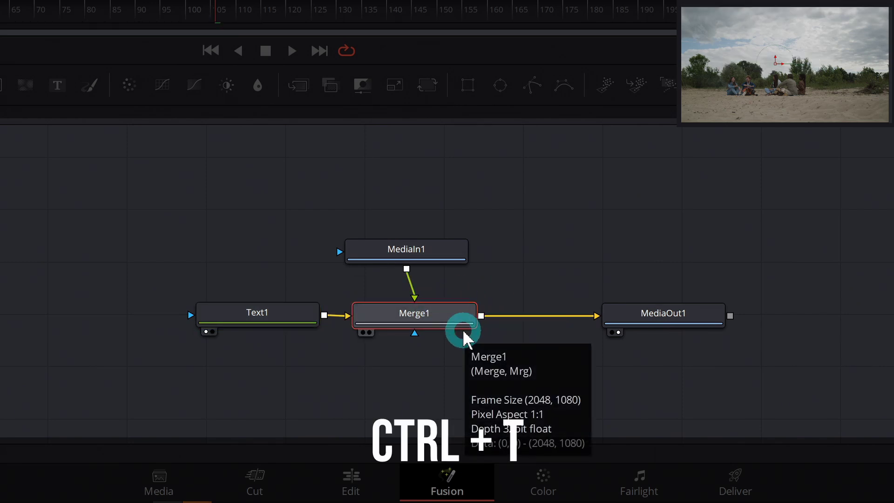
Swap Merge1's inputs repeatedly, ending with MediaIn1 as the background and Text1 as the foreground
key(ctrl+t)
key(ctrl+t)
key(ctrl+t)
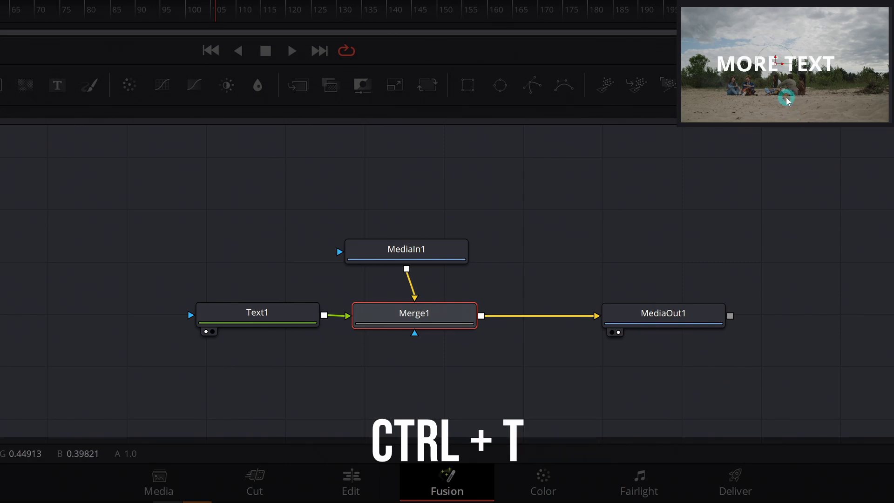
key(ctrl+t)
key(ctrl+t)
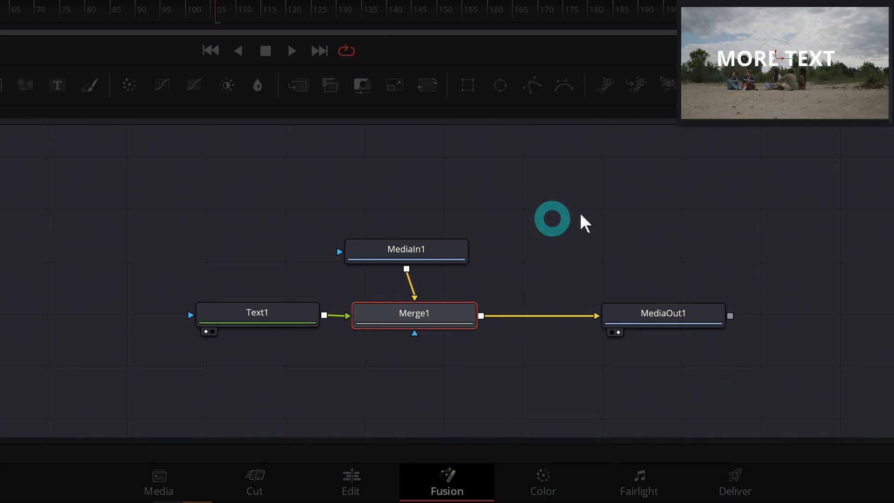
click(611, 238)
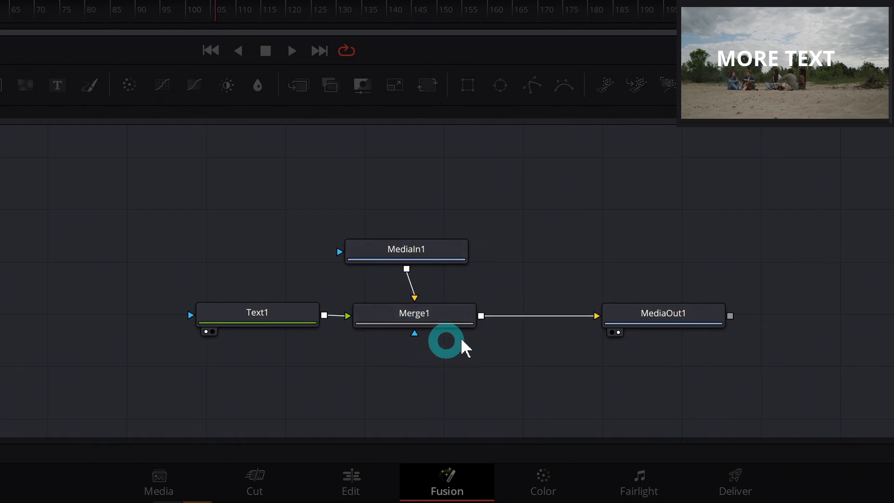
Move the Text1, MediaIn1 and Merge1 nodes together, up and away from MediaOut1
drag(271, 205, 401, 259)
click(400, 252)
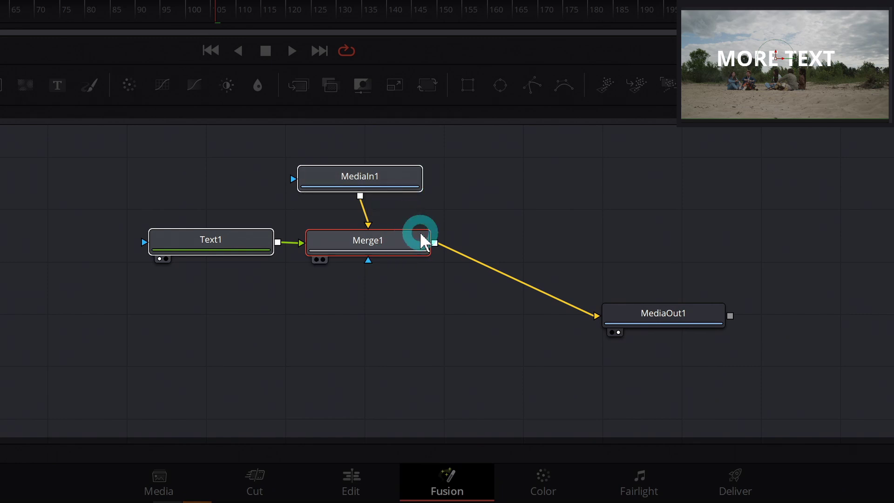
click(741, 102)
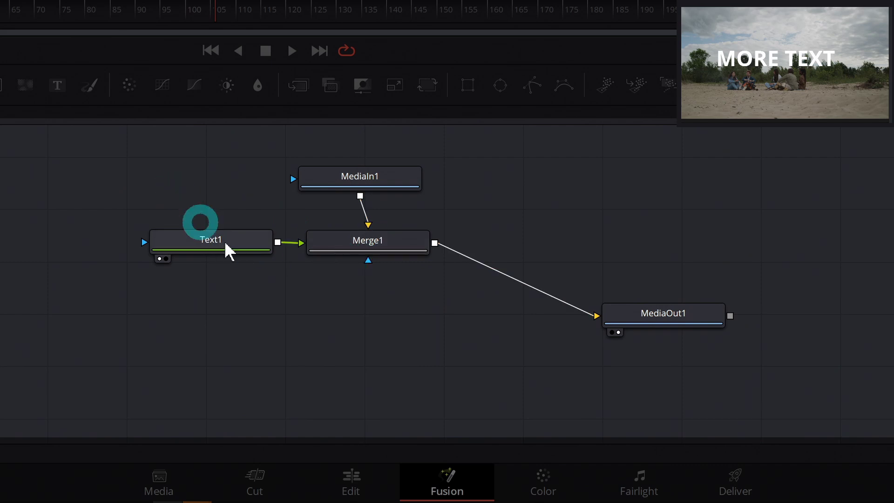
Rebuild the node tree so MediaIn1 feeds Merge2's background, Merge1 feeds its foreground, and Merge2 outputs to MediaOut1
drag(371, 176, 223, 378)
mouse_move(346, 293)
mouse_down()
mouse_move(343, 313)
mouse_move(349, 299)
mouse_up()
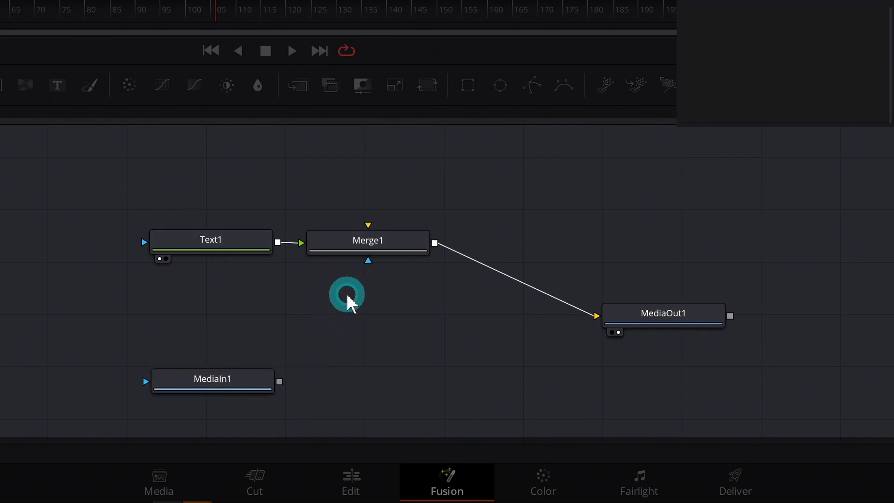
click(231, 392)
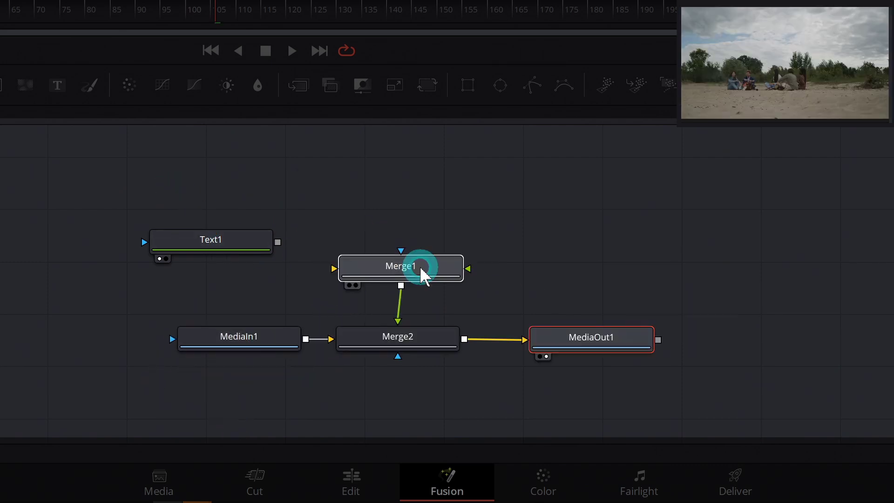
drag(421, 268, 419, 269)
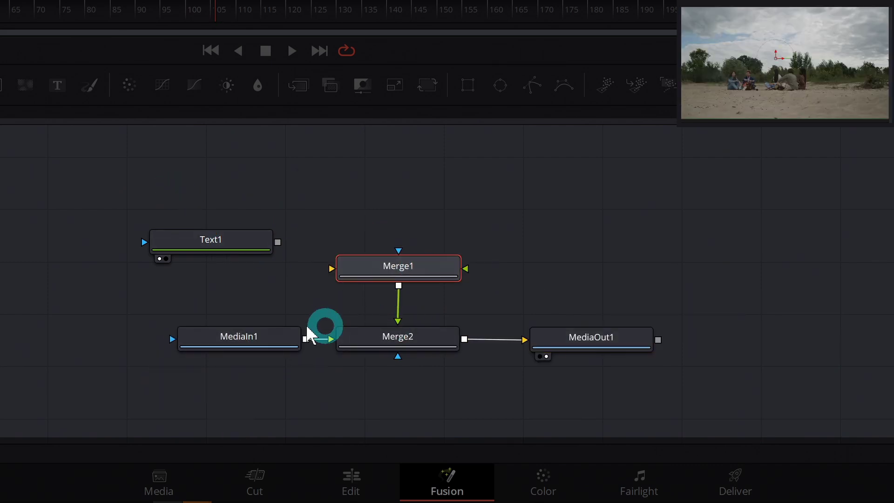
click(361, 266)
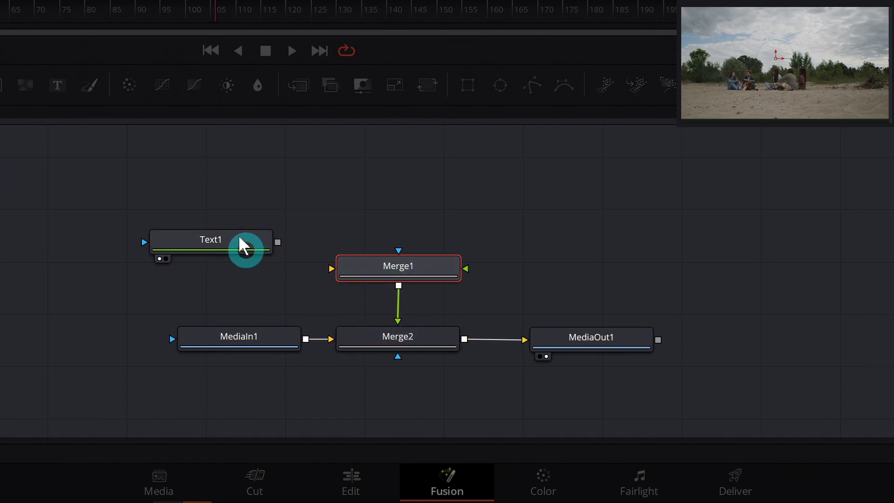
Move Text1 above Merge1, add a Fast Noise node as Merge1's background, and show the noise in the first viewer
drag(242, 246, 376, 196)
drag(27, 86, 186, 269)
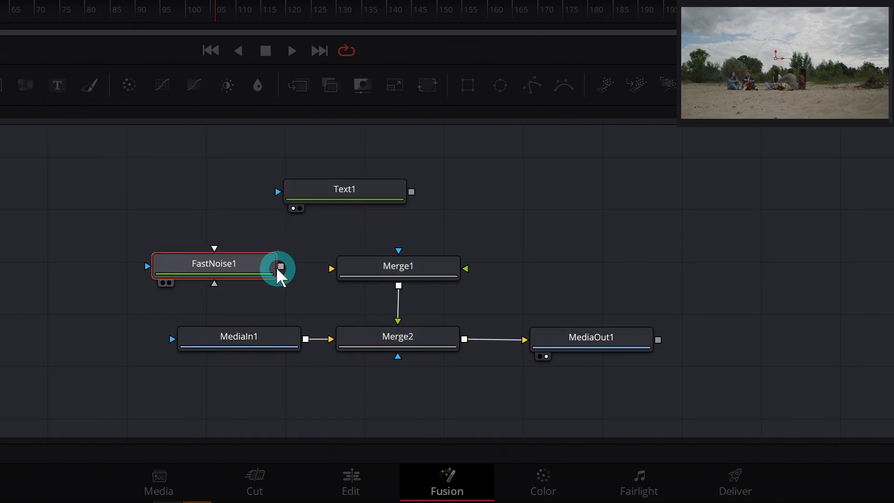
drag(280, 266, 330, 269)
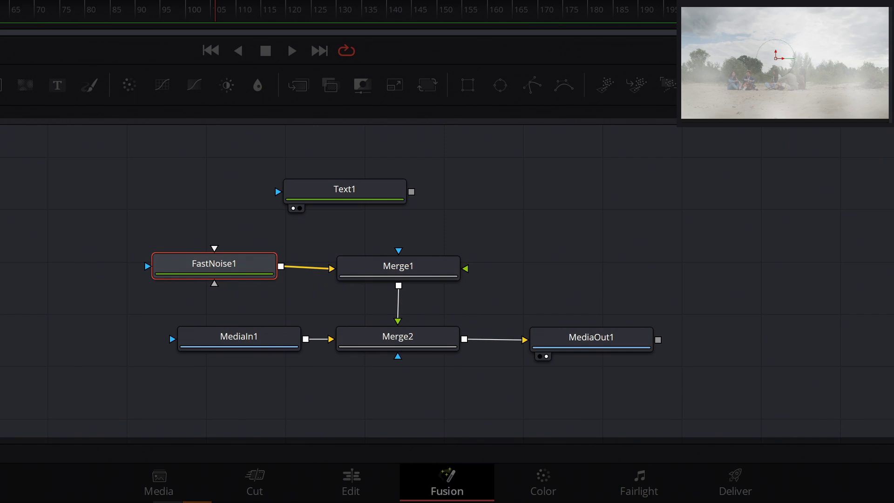
key(1)
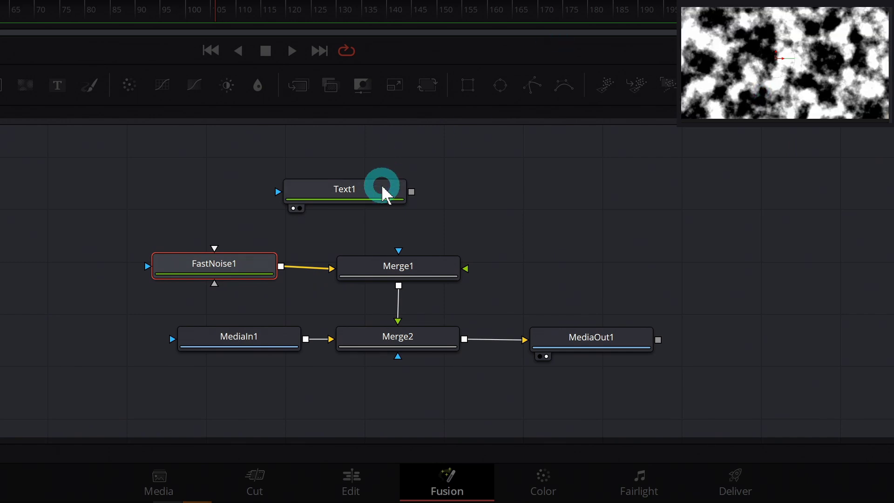
Connect Text1 to Merge1's foreground so the text is composited over the noise
drag(383, 188, 399, 253)
click(751, 88)
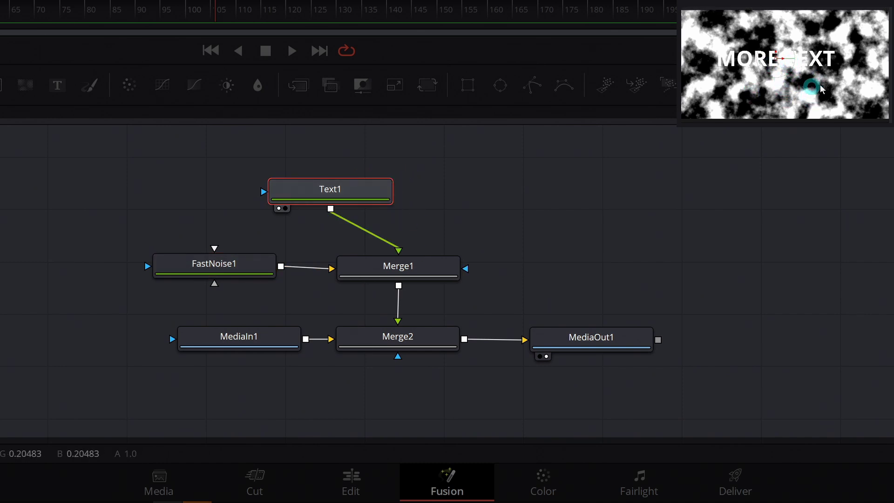
drag(784, 59, 790, 76)
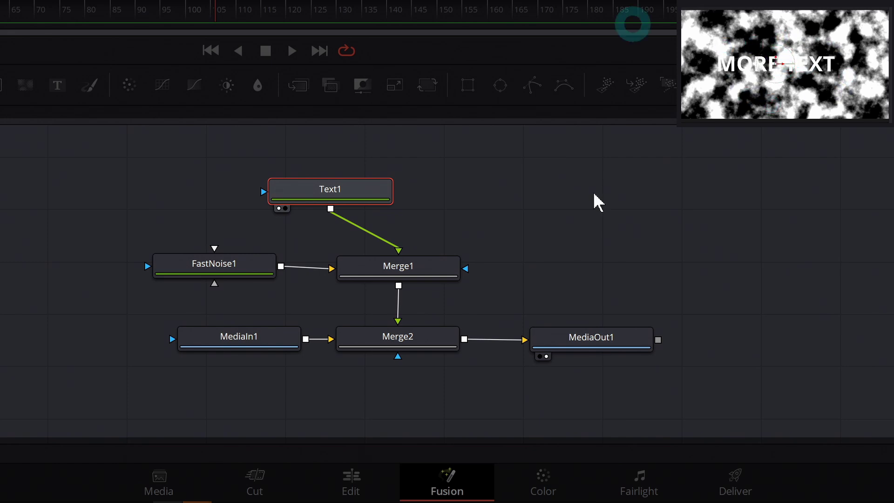
Move the Text1, FastNoise1 and Merge1 group further above Merge2
drag(527, 279, 255, 194)
drag(413, 253, 404, 234)
click(740, 41)
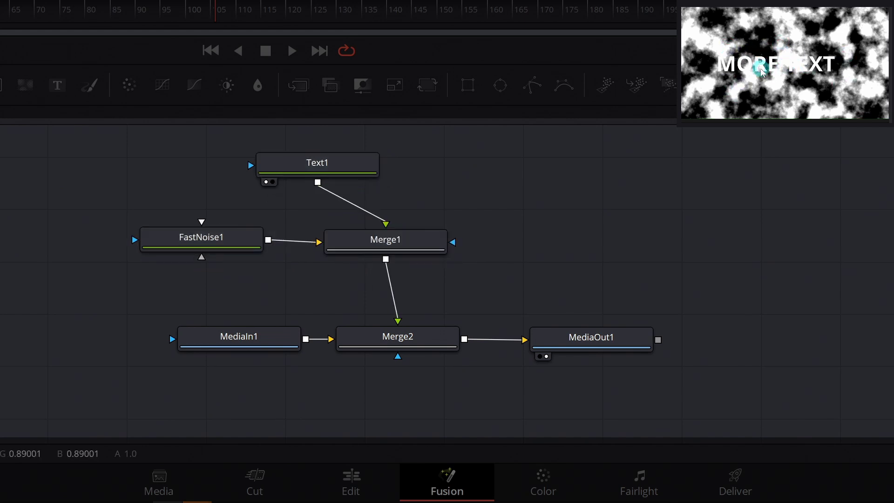
click(526, 109)
click(503, 172)
click(751, 81)
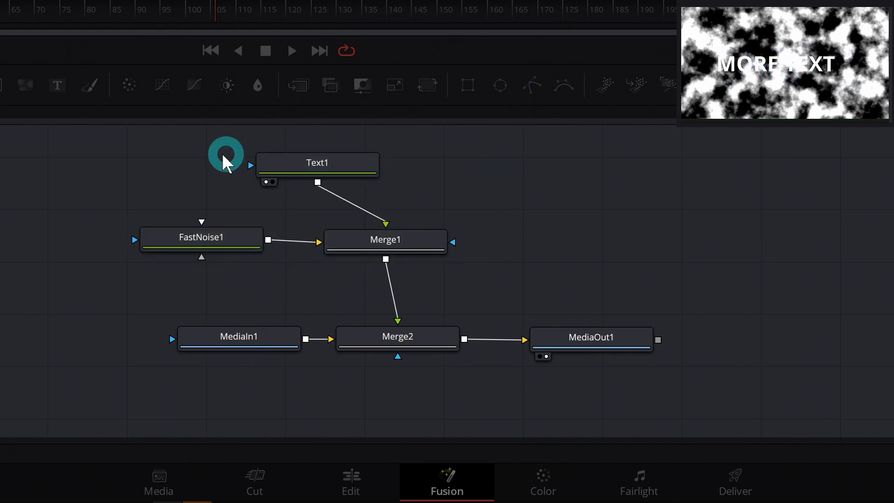
Add a Background node and connect it to Merge2's foreground in place of Merge1, moving the text and noise group aside
drag(6, 86, 317, 285)
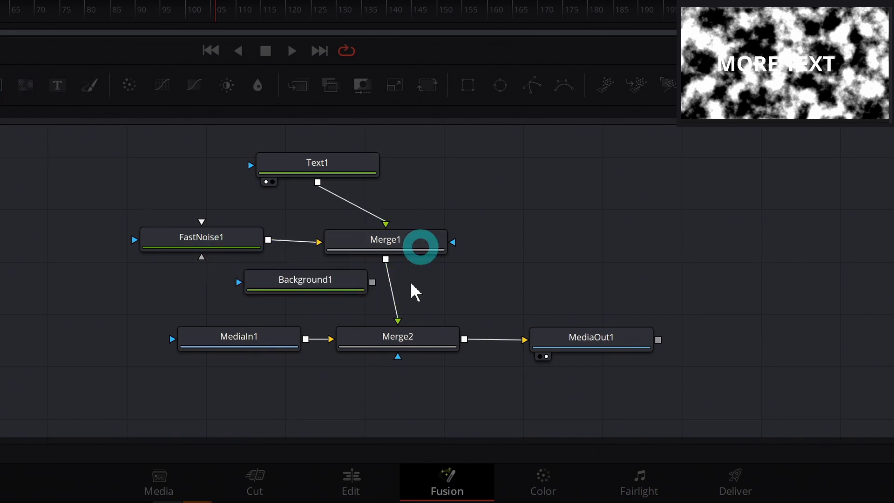
click(398, 308)
drag(556, 247, 137, 149)
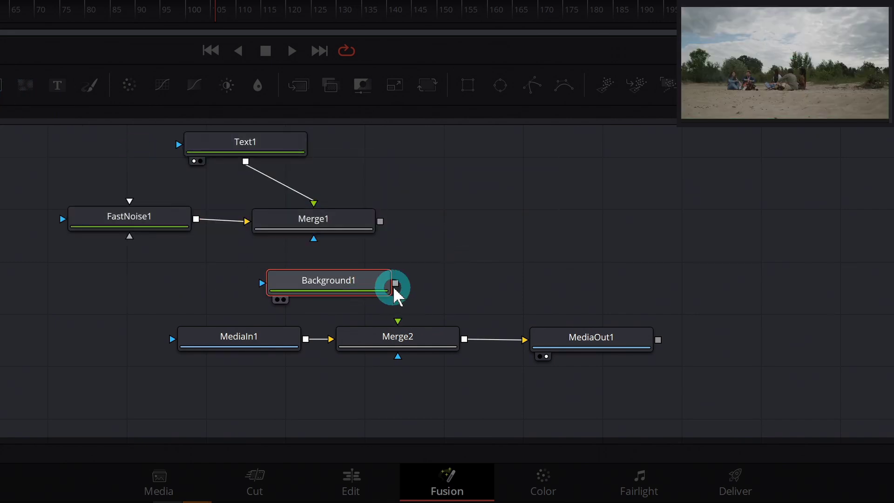
drag(396, 283, 403, 333)
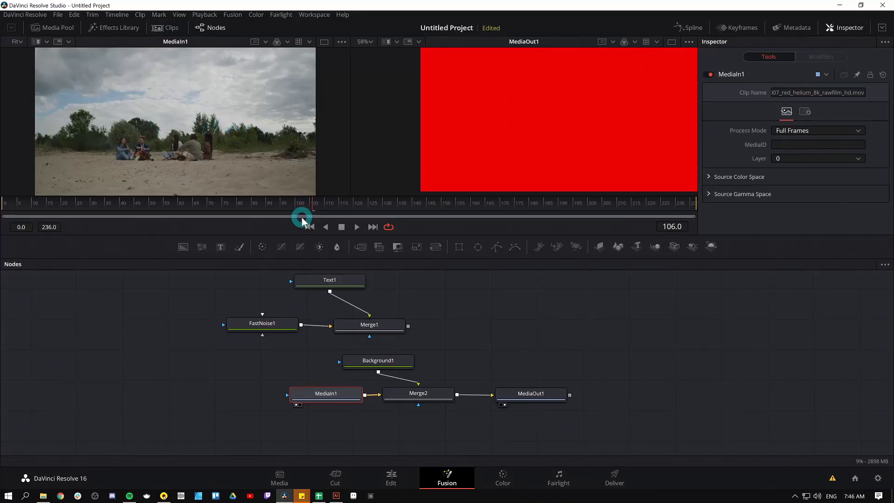
Show Merge1 in the first viewer and connect its output to Merge2's effect mask input
click(378, 326)
key(1)
click(250, 81)
click(177, 109)
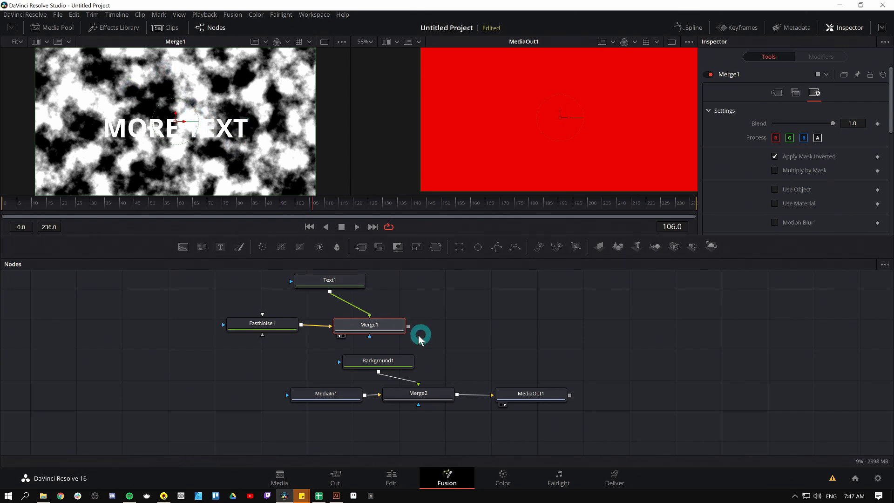
drag(409, 326, 418, 410)
Set Merge2's mask channel to Luminance and inspect Merge1 as the mask source
click(434, 400)
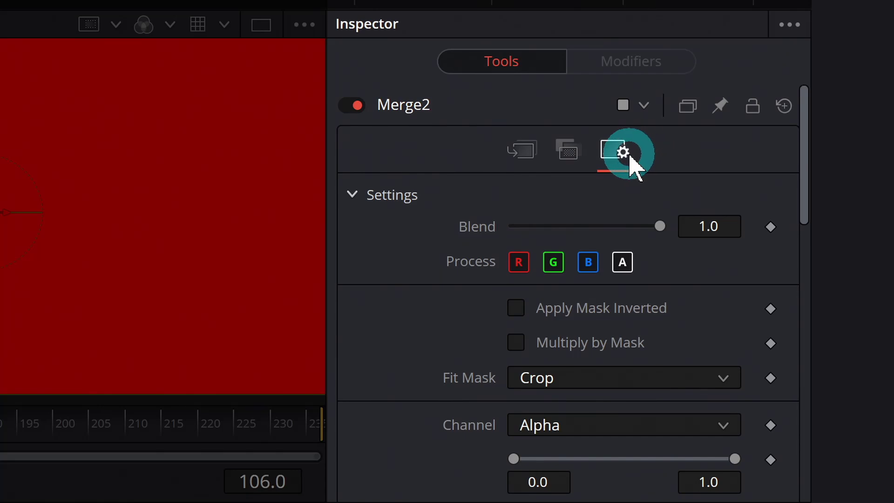
scroll(693, 292, down, 2)
click(554, 334)
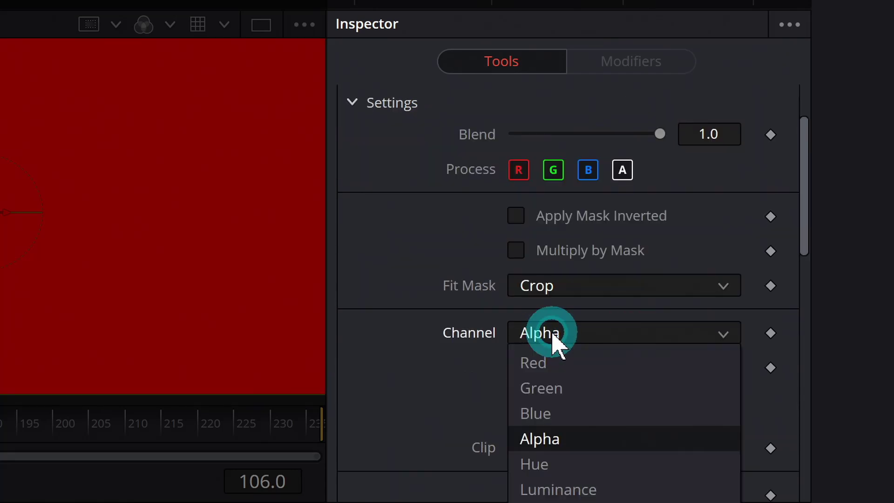
click(579, 489)
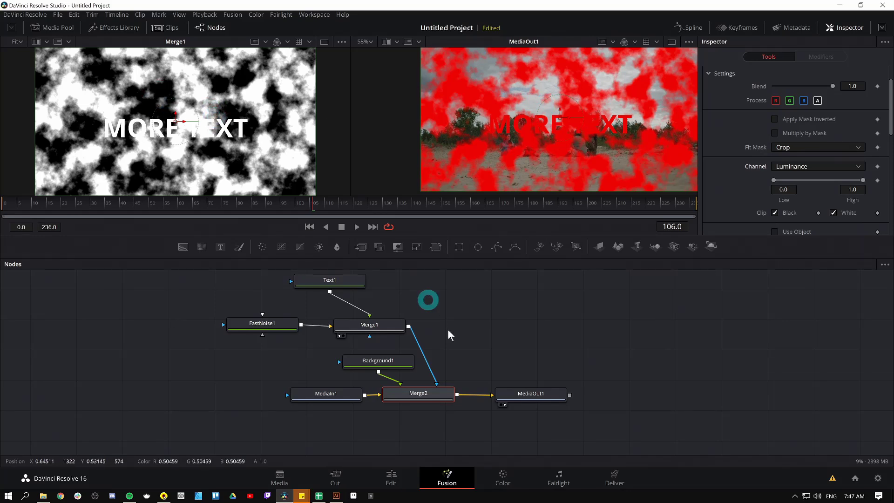
click(370, 325)
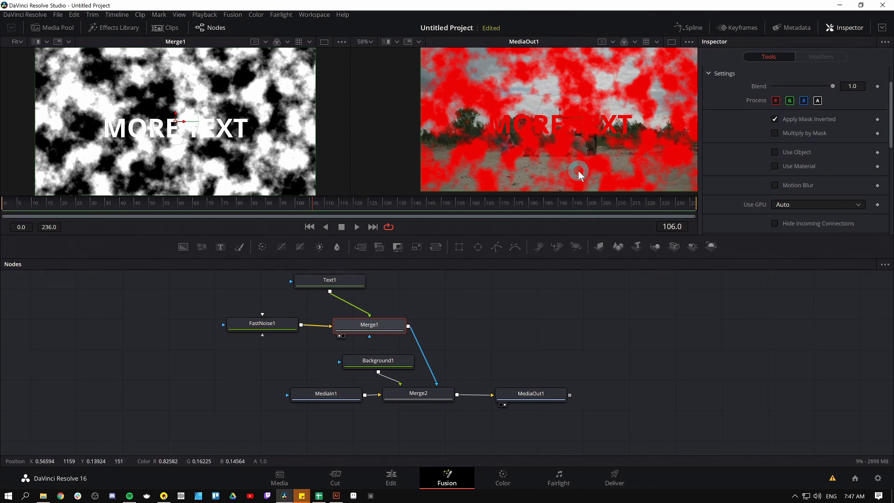
click(488, 339)
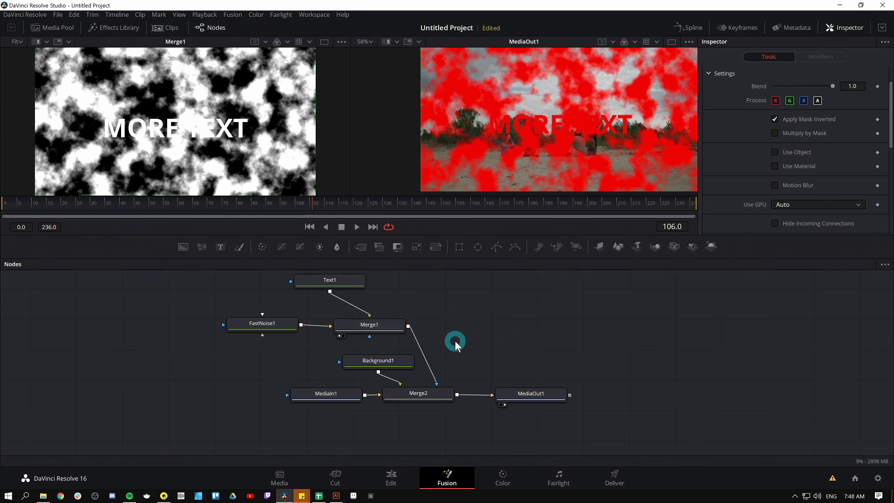
Delete the noise, Background1 and Merge1 nodes, connect Text1 to Merge2's foreground, and align it directly above Merge2
drag(485, 369, 261, 303)
key(Delete)
drag(365, 294, 426, 390)
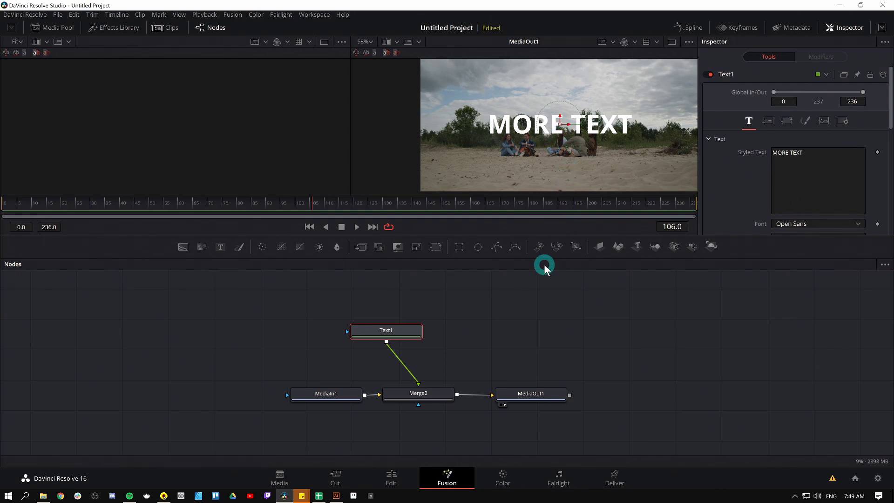
click(435, 392)
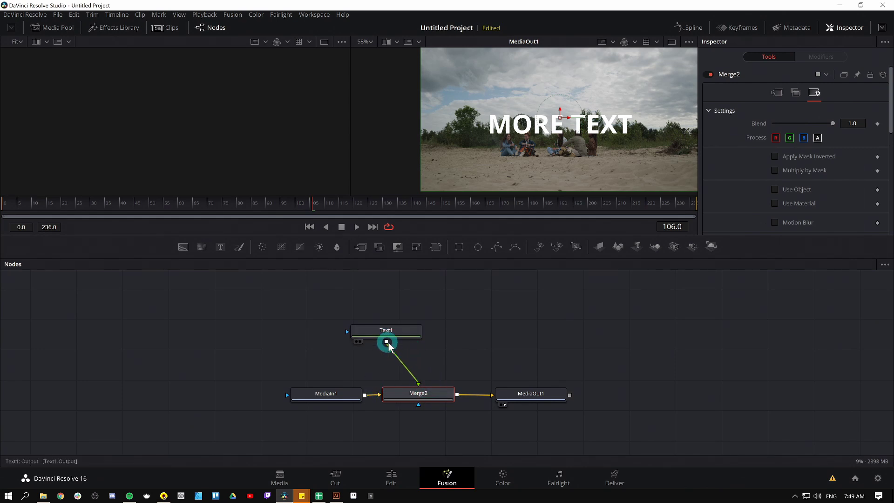
drag(399, 333, 429, 343)
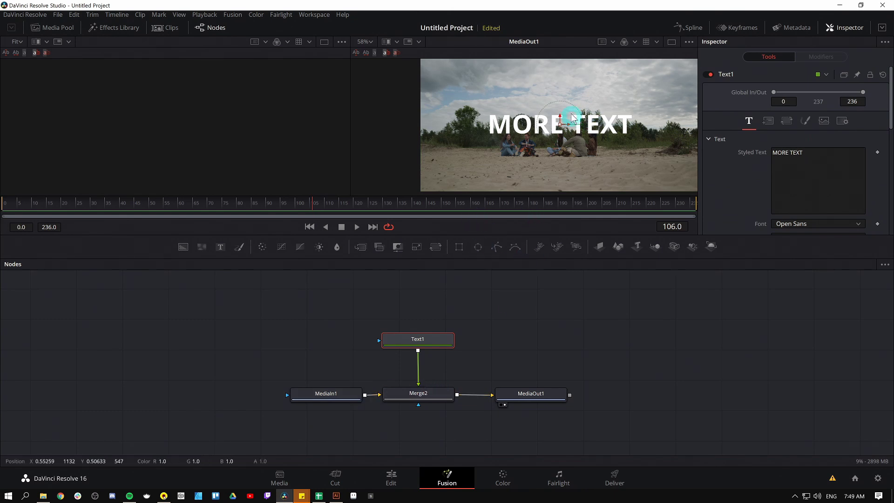
Move MediaOut1 further along and merge a new Fast Noise node over Merge2's output, aligning it above its merge
drag(534, 408, 610, 410)
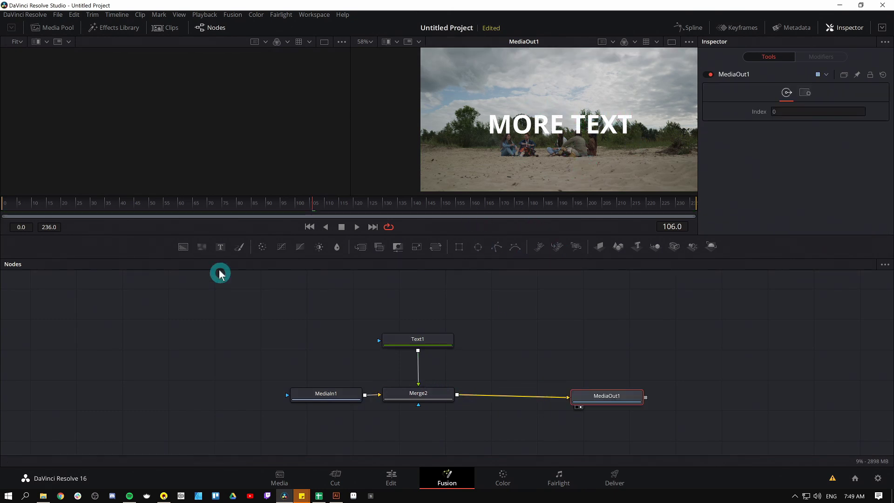
drag(204, 250, 457, 396)
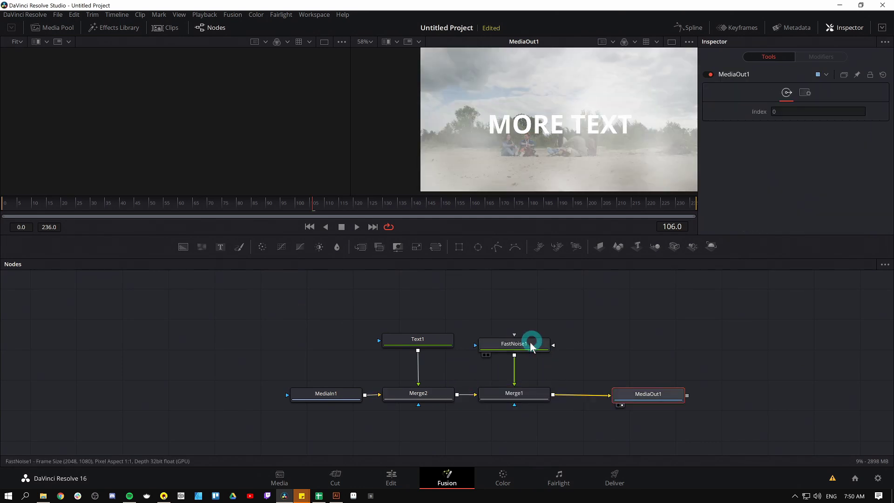
drag(530, 343, 529, 334)
click(531, 340)
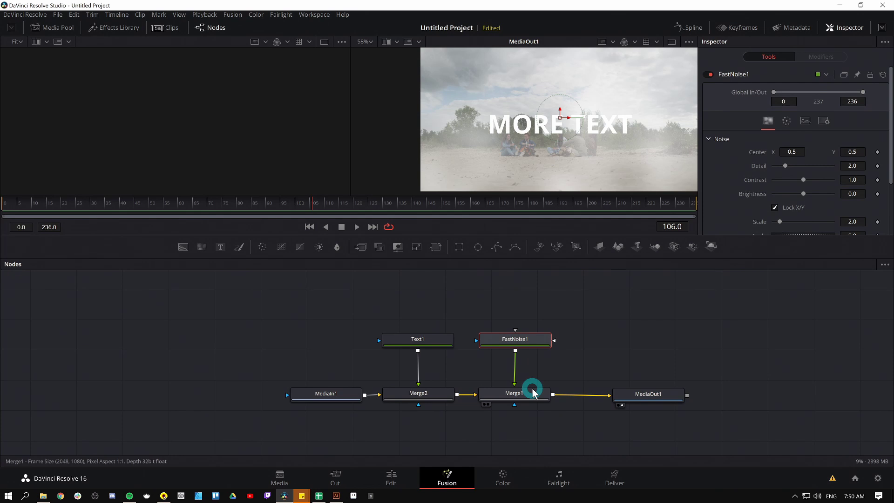
Select every node feeding Merge1, including Merge1 itself, and move the group away from MediaOut1
click(437, 396)
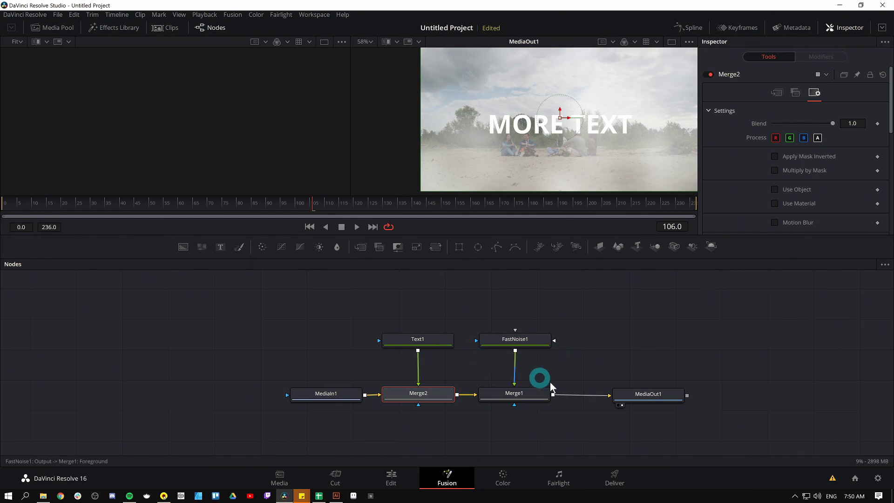
alt+click(536, 392)
drag(441, 395, 301, 393)
click(484, 349)
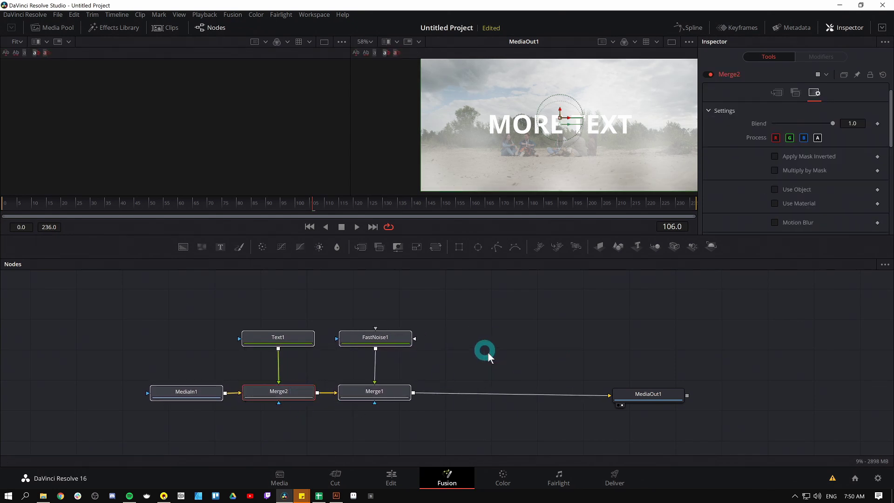
click(534, 163)
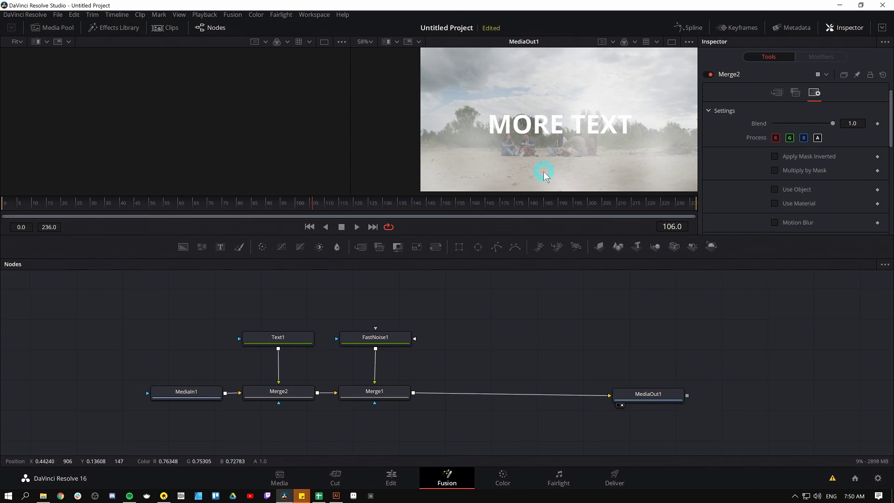
click(433, 427)
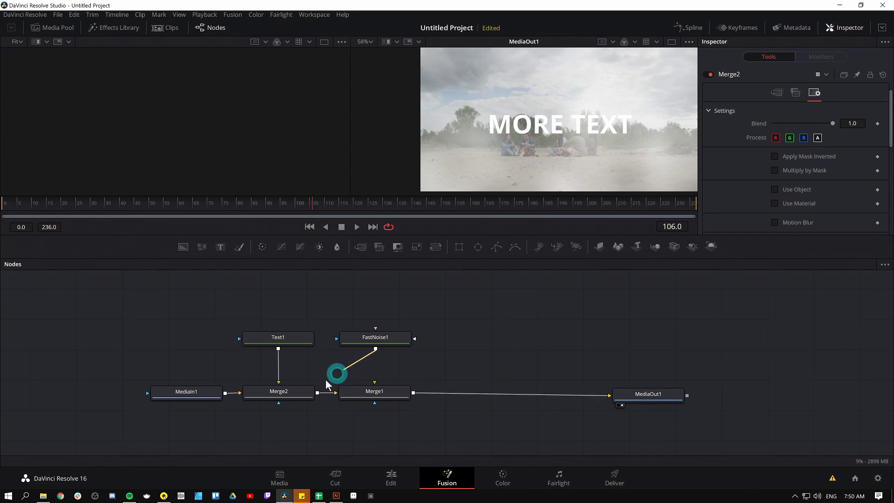
Connect FastNoise1 to Merge2's mask input and review the mask's fit, channel and clip settings
drag(338, 373, 283, 393)
click(302, 416)
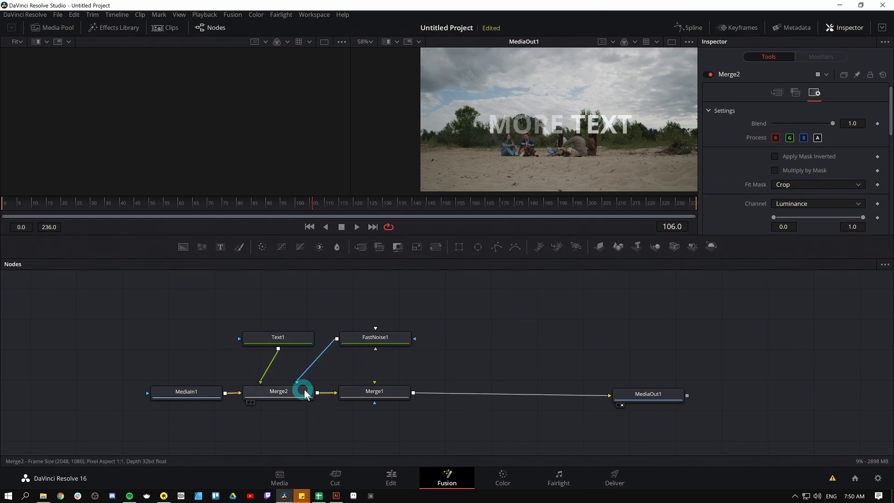
scroll(744, 166, down, 4)
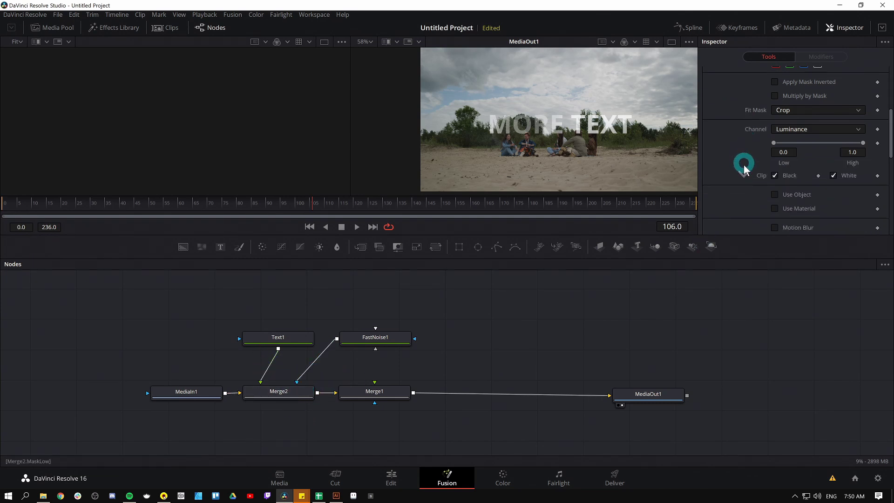
scroll(745, 163, up, 5)
scroll(744, 172, down, 3)
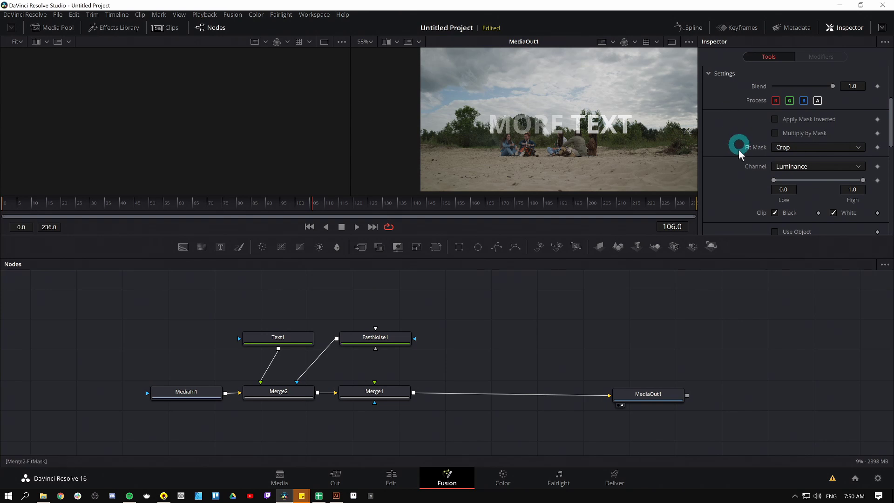
scroll(744, 177, up, 3)
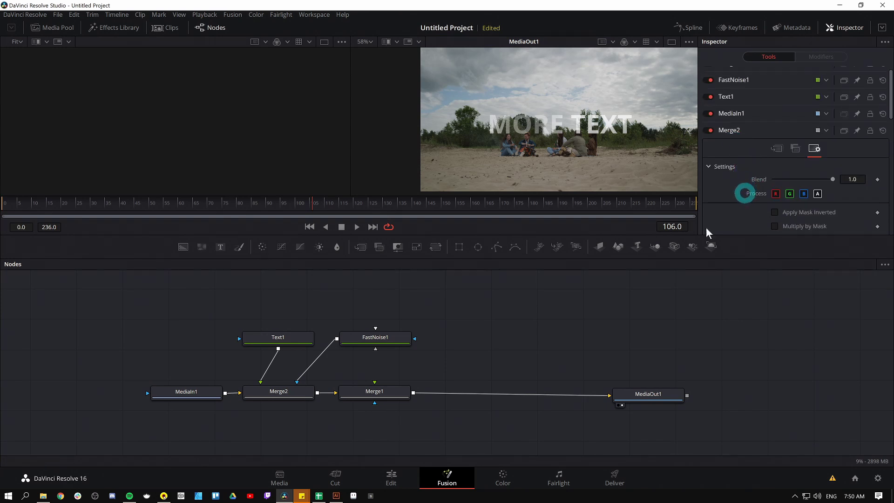
Reconnect FastNoise1 to Merge1's foreground input and inspect Merge1's merge settings
drag(301, 376, 409, 334)
click(395, 390)
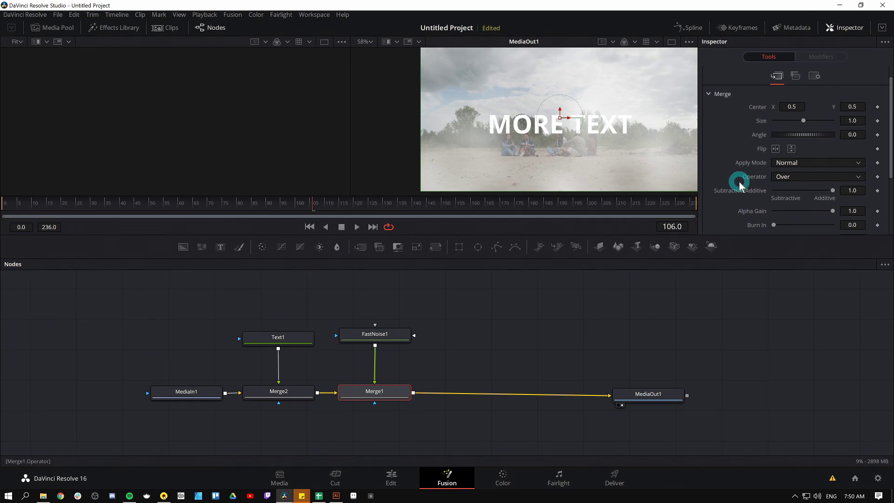
Delete the FastNoise1 and Merge1 nodes and move Text1 and Merge2 together to about midway between MediaIn1 and MediaOut1
drag(468, 298, 363, 417)
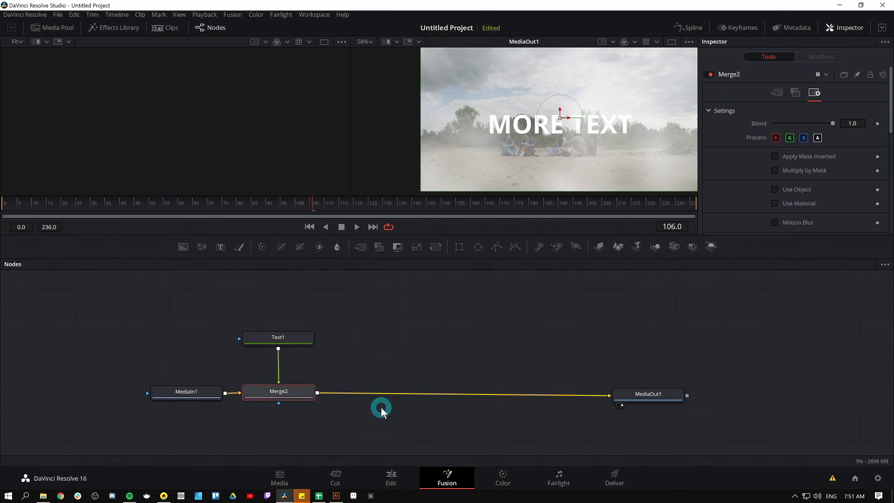
drag(348, 420, 294, 334)
drag(306, 389, 379, 389)
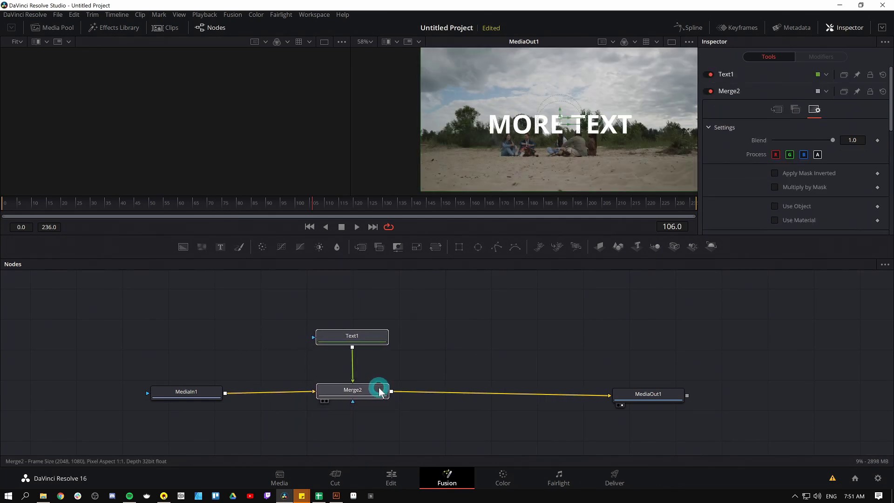
click(379, 389)
click(479, 349)
click(504, 291)
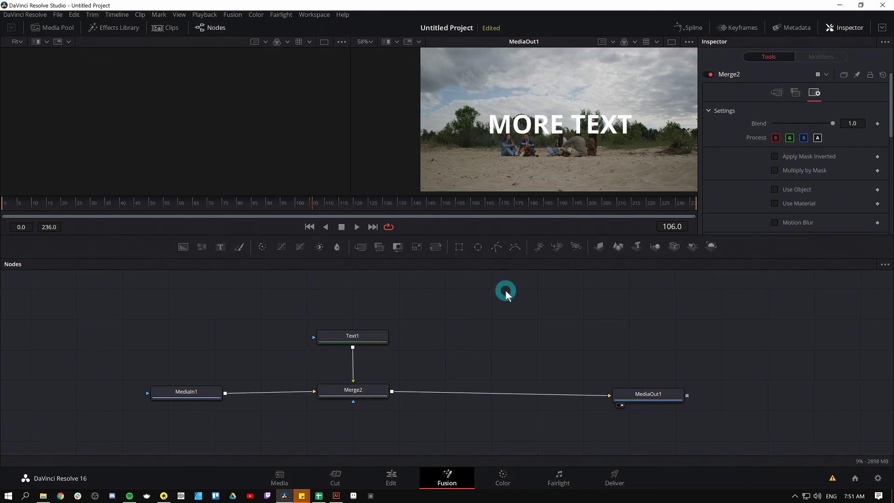
click(323, 391)
click(359, 376)
click(401, 390)
click(348, 400)
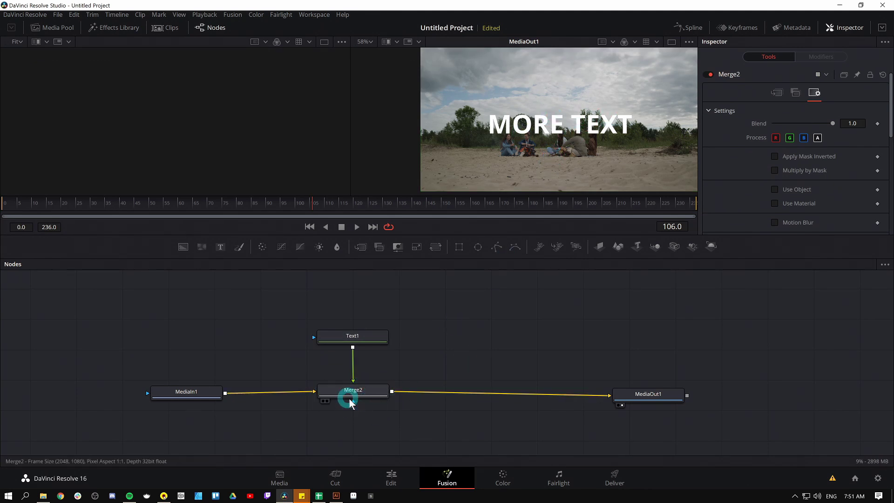
click(545, 158)
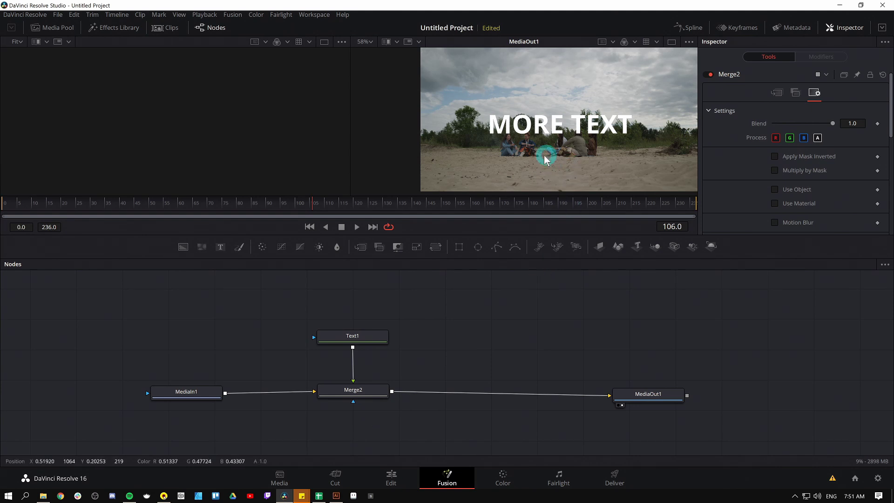